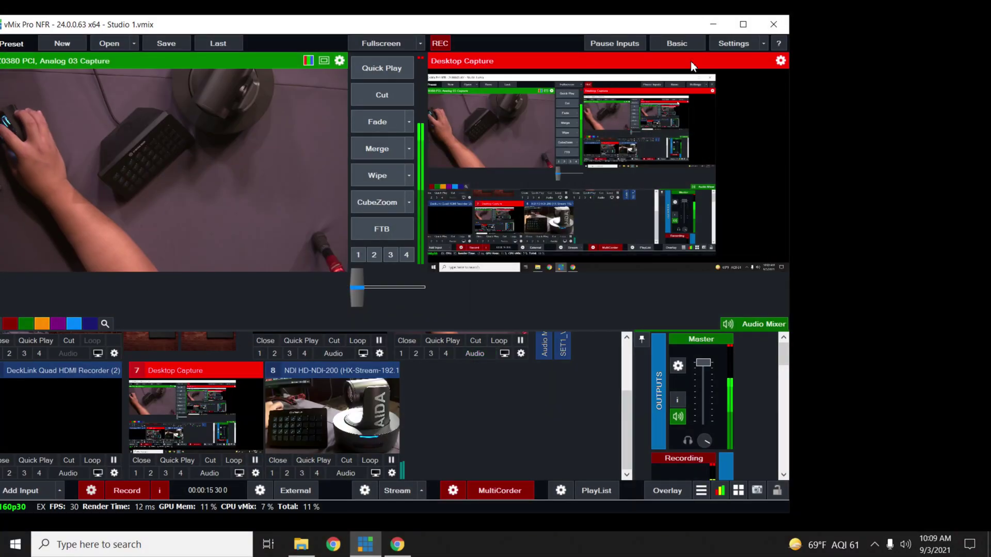
- Minimize the vMix window and launch the Stream Deck app
{"action": "left_click", "coordinate": [713, 24]}
{"action": "left_click", "coordinate": [142, 544]}
{"action": "type", "text": "stream"}
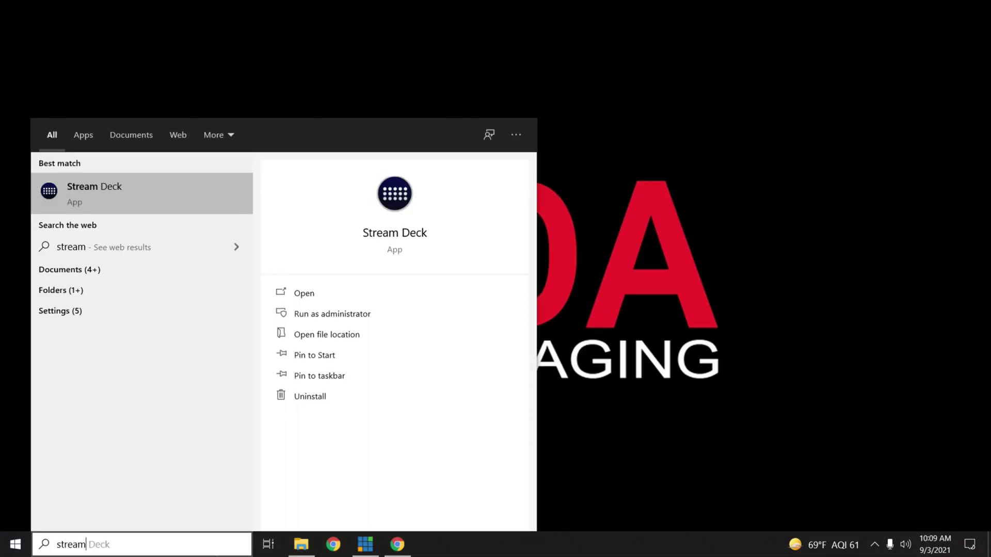
{"action": "key", "text": "Return"}
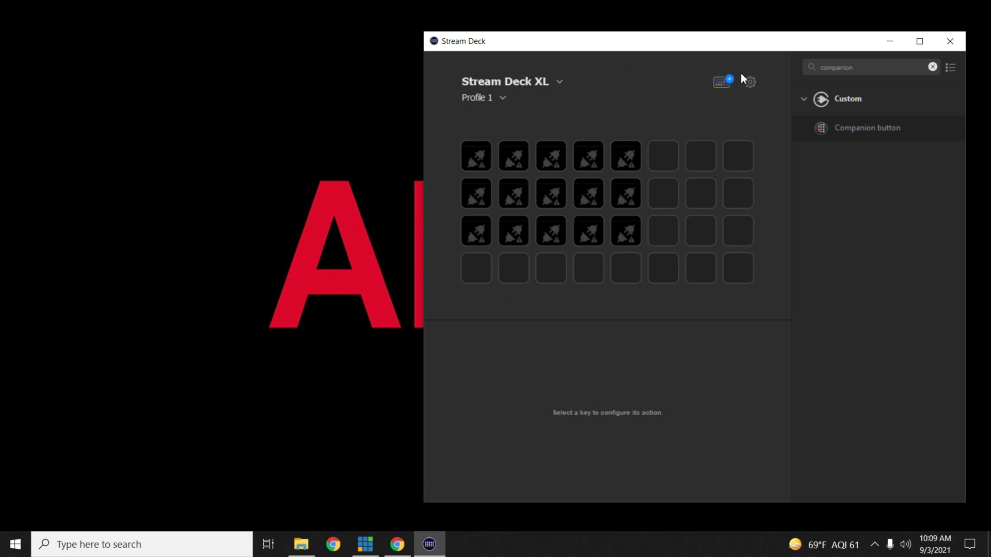
- Search the Stream Deck store's plugins for "compan" to check the Companion button plugin, and close the store
{"action": "left_click", "coordinate": [723, 82]}
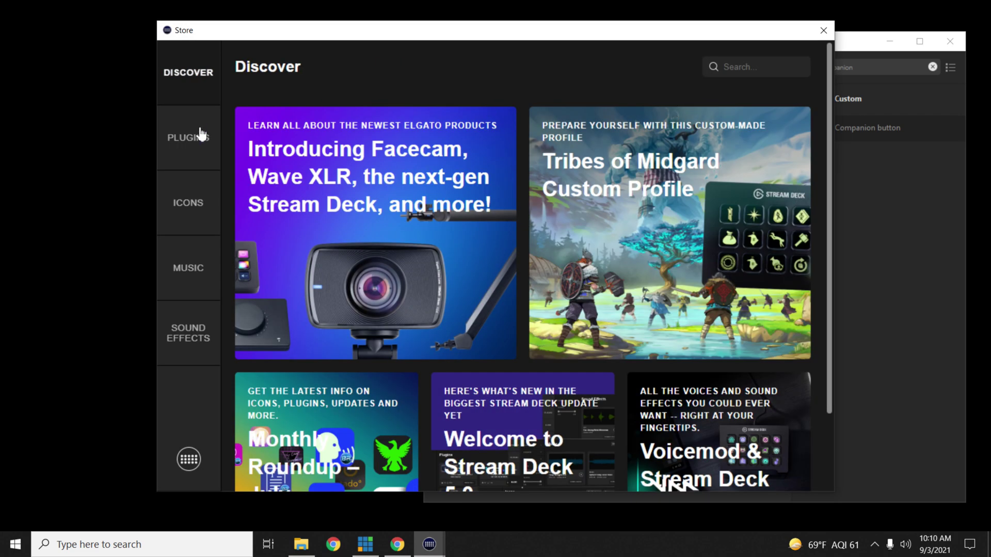
{"action": "left_click", "coordinate": [197, 142]}
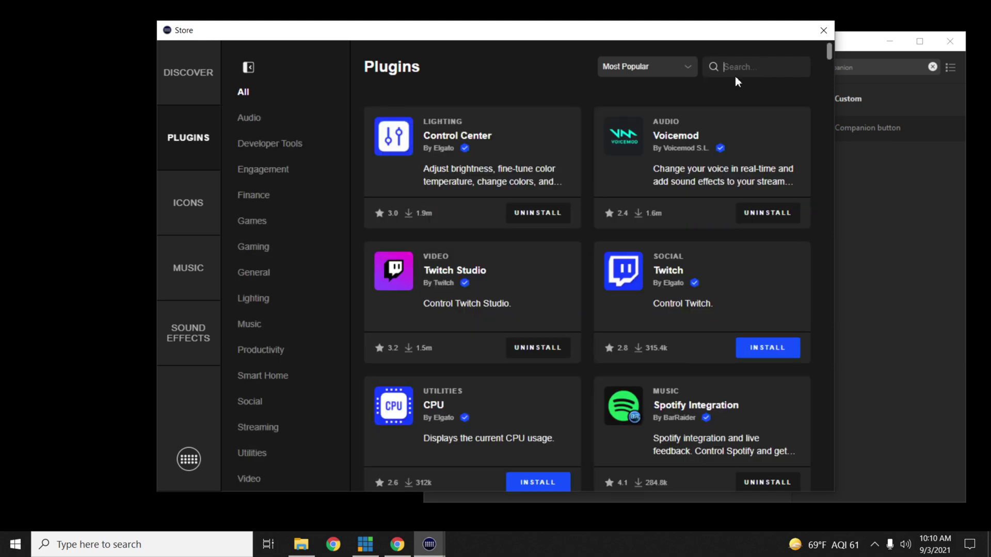
{"action": "type", "text": "compan"}
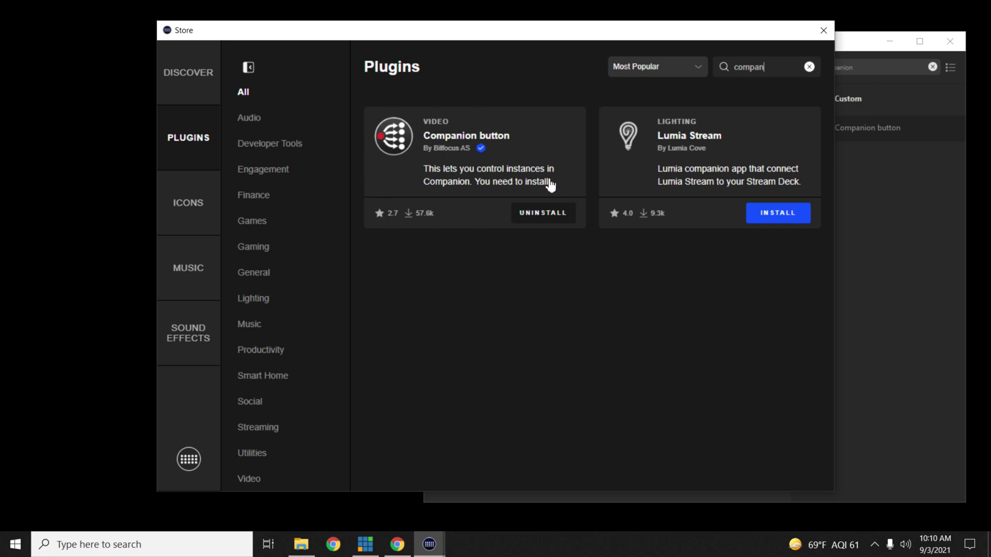
{"action": "left_click", "coordinate": [824, 30]}
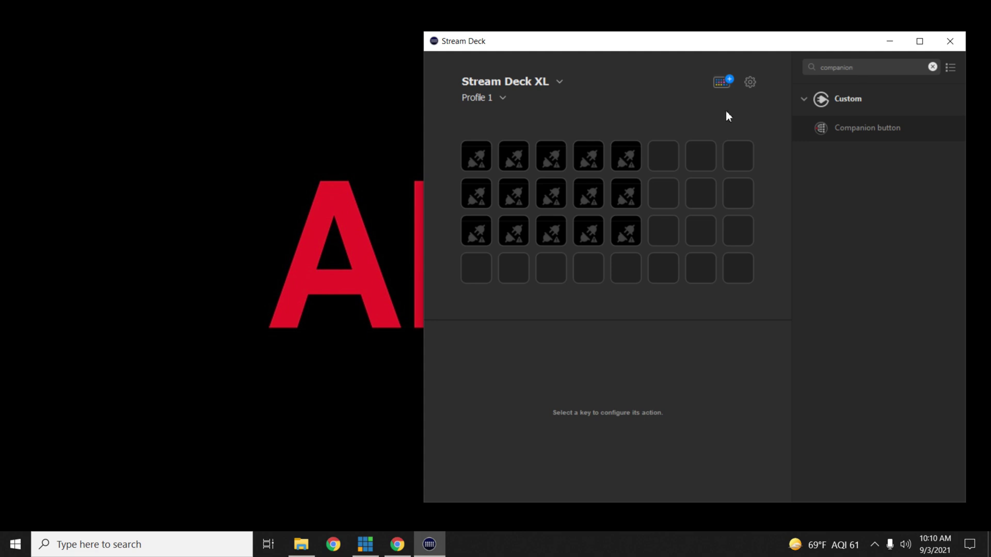
- Replace the action list's search text with "compani" to filter for the Companion button action
{"action": "key", "text": "BackSpace"}
{"action": "key", "text": "BackSpace"}
{"action": "key", "text": "BackSpace"}
{"action": "key", "text": "BackSpace"}
{"action": "key", "text": "BackSpace"}
{"action": "key", "text": "BackSpace"}
{"action": "key", "text": "BackSpace"}
{"action": "key", "text": "BackSpace"}
{"action": "key", "text": "BackSpace"}
{"action": "type", "text": "com"}
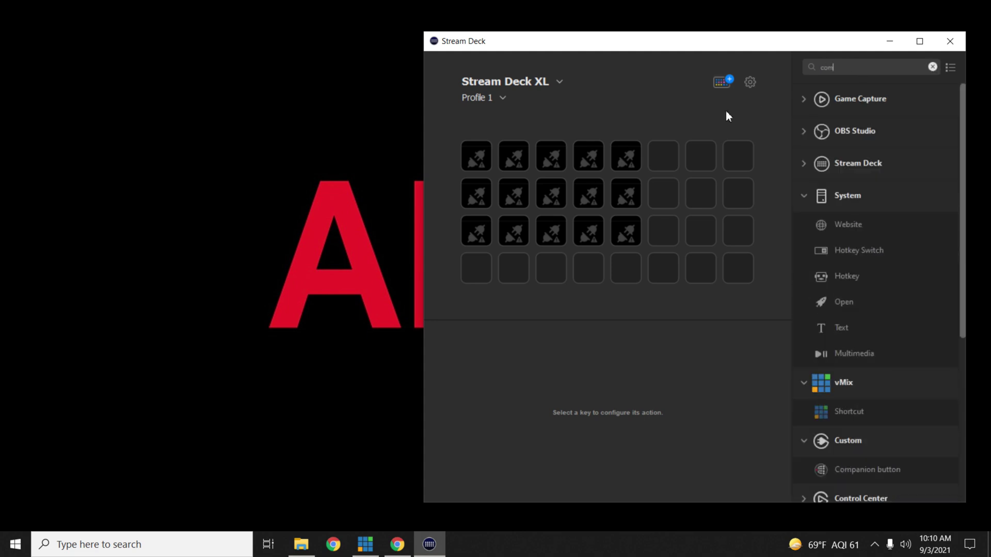
{"action": "type", "text": "pani"}
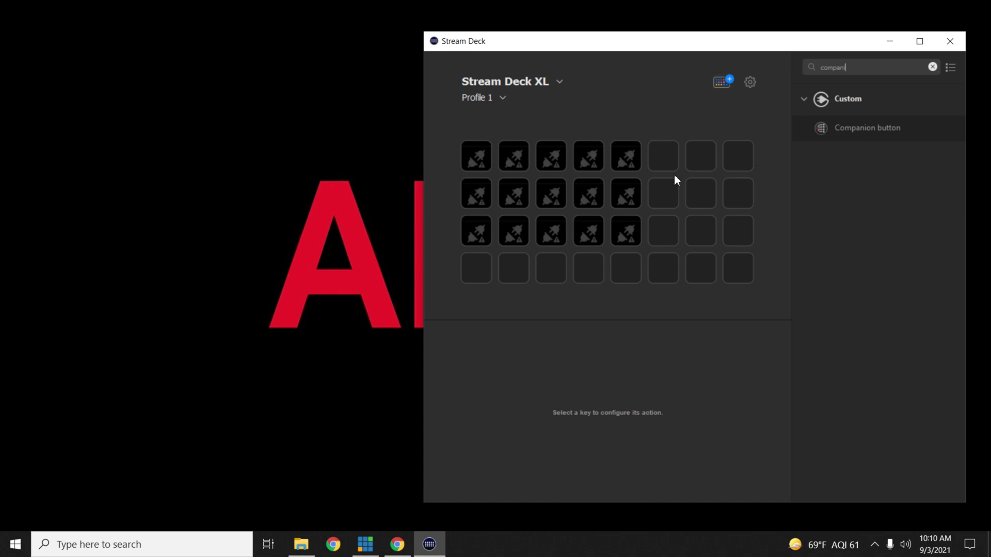
- Assign the Companion button action to the first three keys of the sixth column on the Stream Deck XL
{"action": "left_click_drag", "start_coordinate": [880, 129], "coordinate": [671, 150]}
{"action": "left_click_drag", "start_coordinate": [857, 128], "coordinate": [664, 194]}
{"action": "left_click_drag", "start_coordinate": [826, 128], "coordinate": [661, 234]}
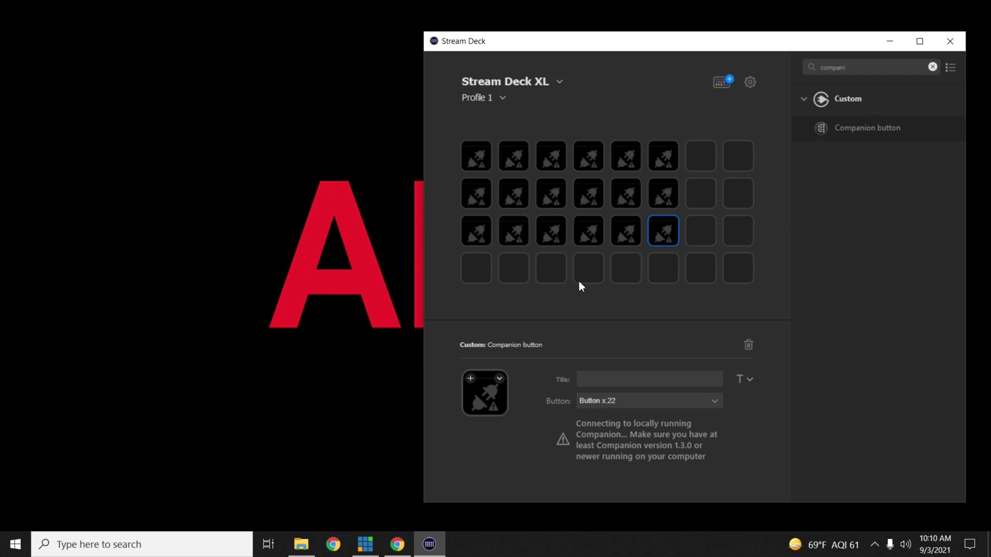
- Launch the Companion app and move its window clear of the Stream Deck window
{"action": "key", "text": "super+s"}
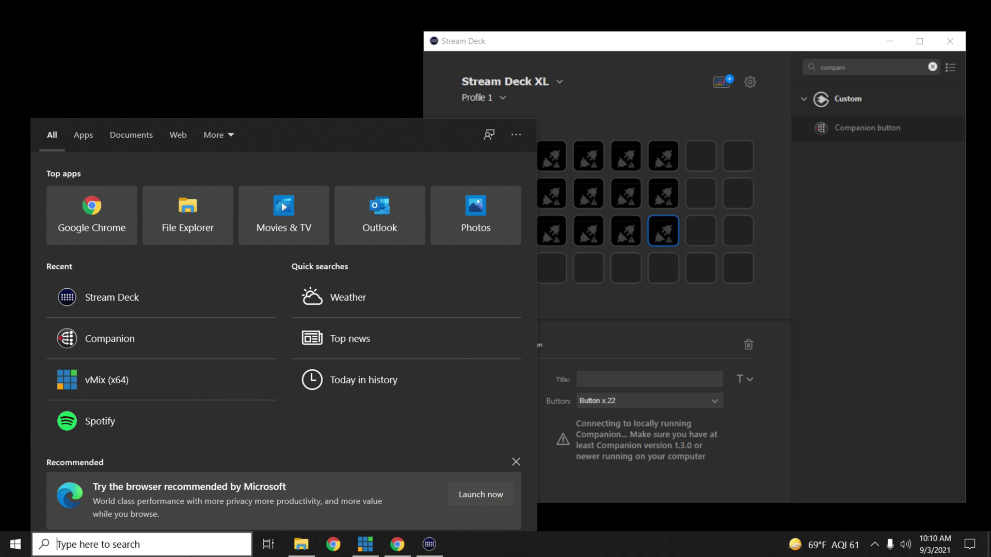
{"action": "type", "text": "compa"}
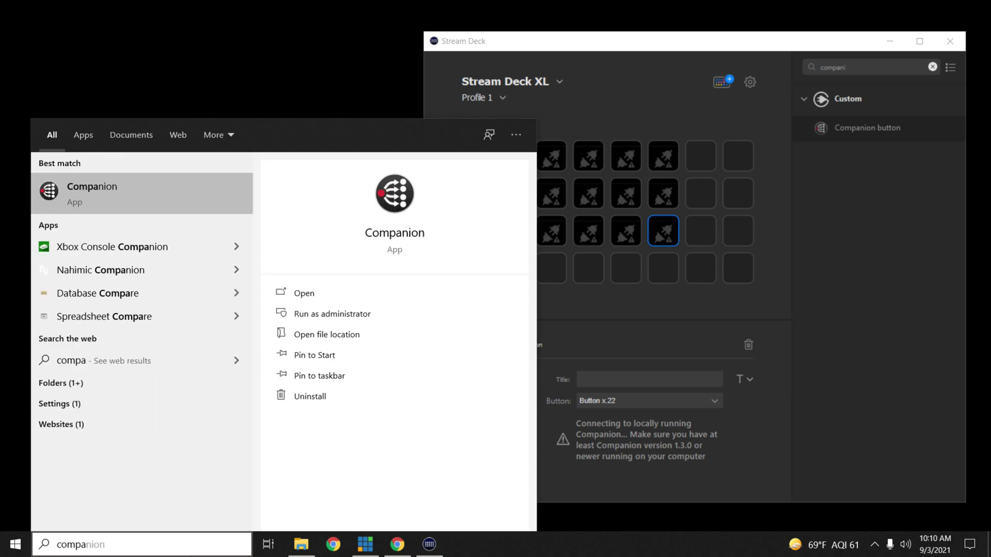
{"action": "key", "text": "Return"}
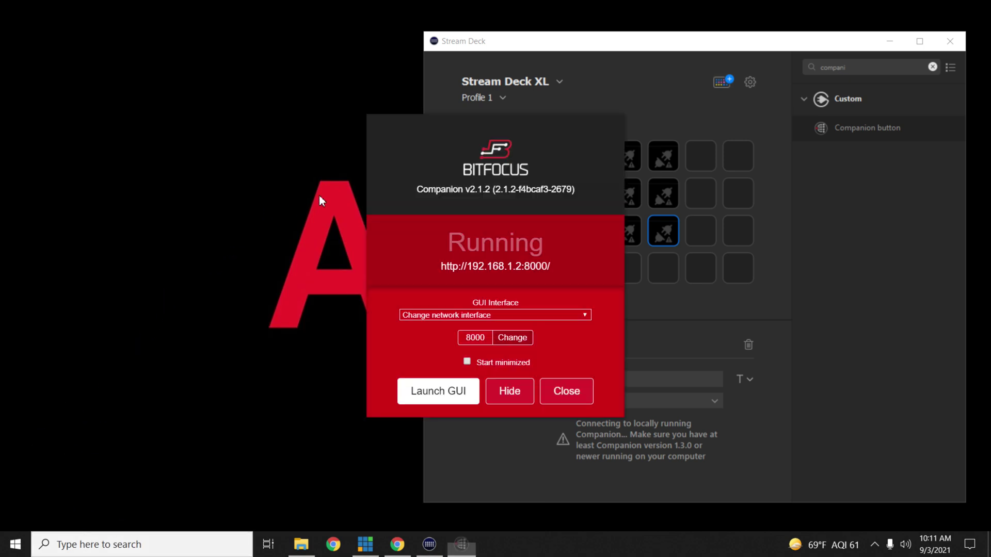
{"action": "left_click_drag", "start_coordinate": [426, 126], "coordinate": [146, 75]}
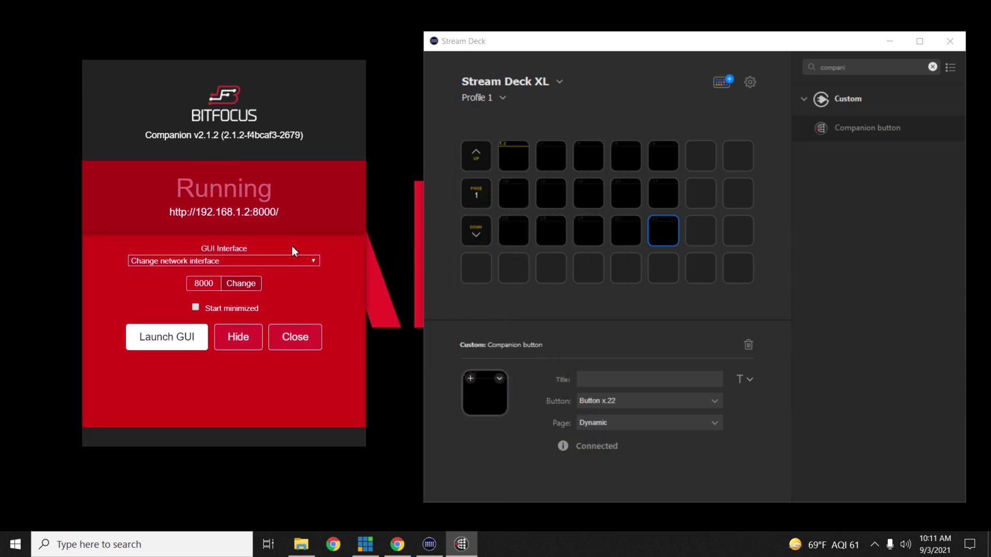
- Launch the Companion GUI on the "LAN: 192.168.1.2 (Wired)" interface and hide the launcher window
{"action": "left_click", "coordinate": [291, 262]}
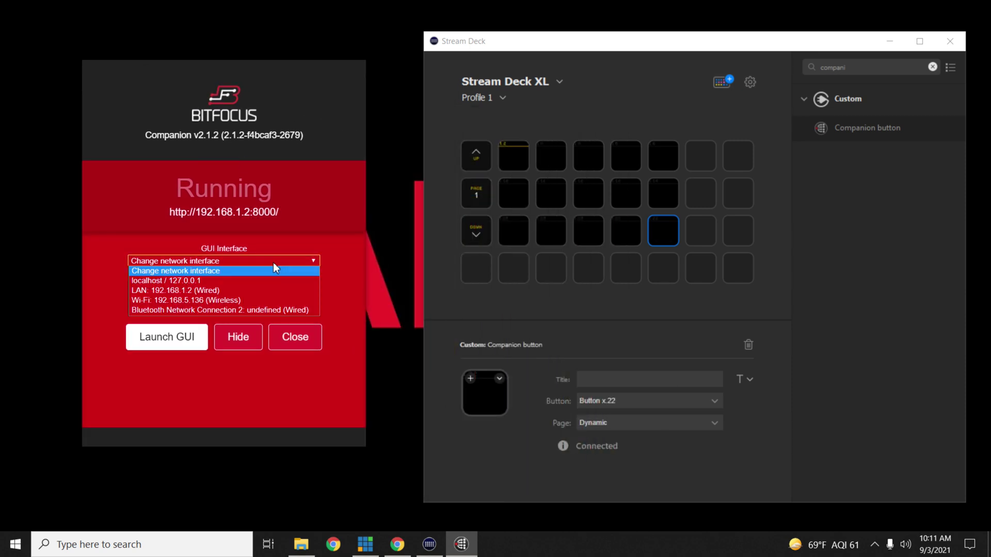
{"action": "left_click", "coordinate": [188, 290]}
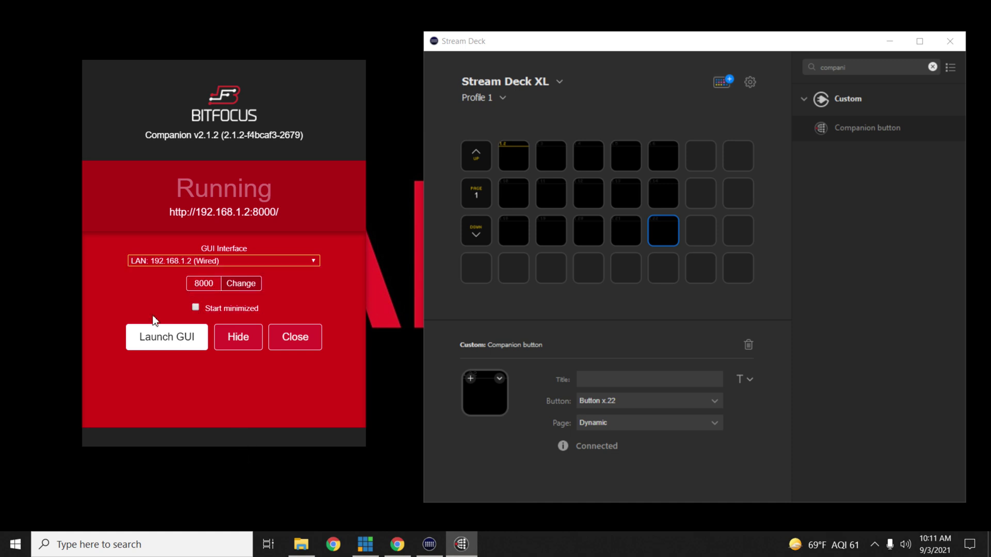
{"action": "left_click", "coordinate": [160, 336]}
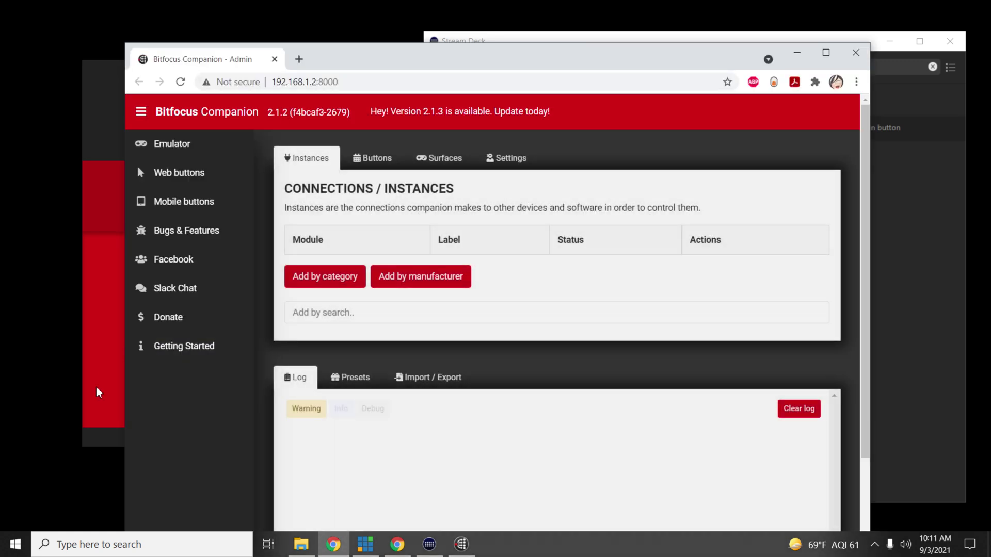
{"action": "left_click", "coordinate": [99, 393]}
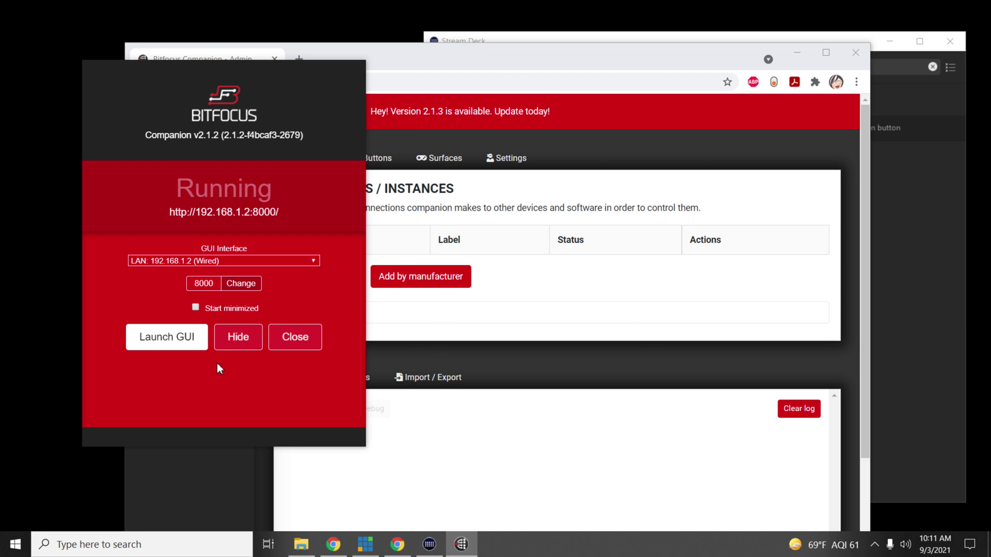
{"action": "left_click", "coordinate": [235, 337]}
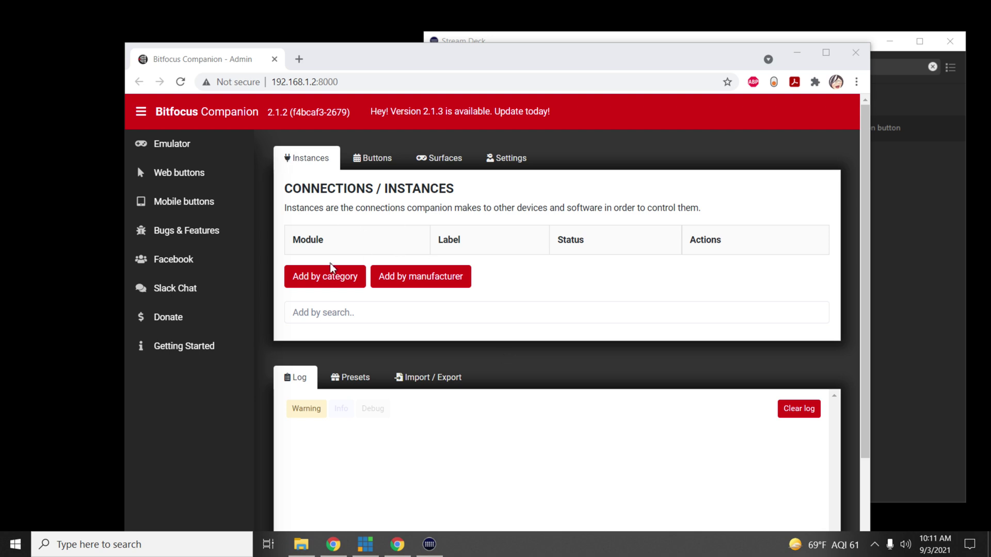
- Search the Companion modules for "sony visca" and add a Sony VISCA instance
{"action": "left_click", "coordinate": [359, 311]}
{"action": "type", "text": "sony visca"}
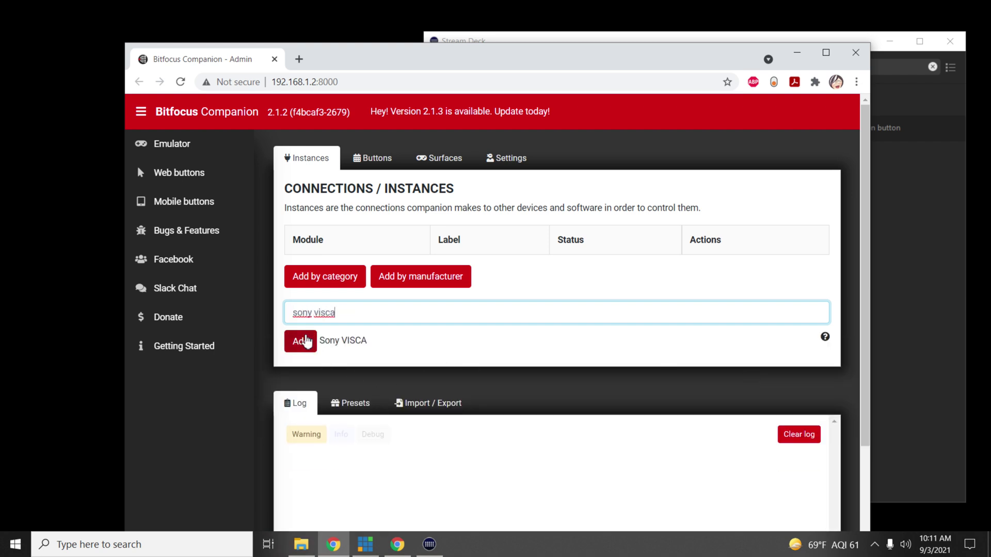
{"action": "left_click", "coordinate": [306, 342]}
- Label the VISCA instance CAM 1, set its target IP to 192.168.1.189, keep camera id 0, and apply the changes
{"action": "double_click", "coordinate": [403, 230]}
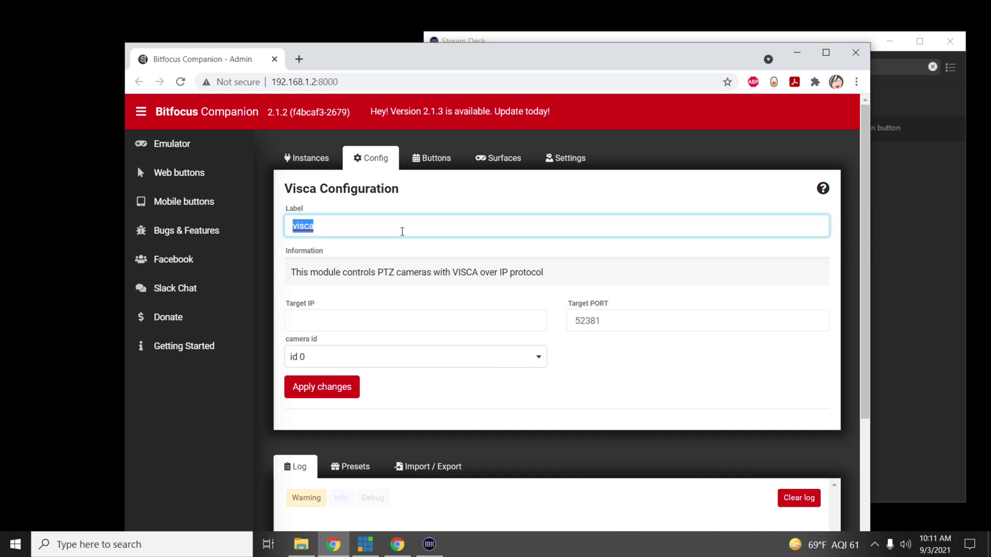
{"action": "type", "text": "CAM 1"}
{"action": "left_click", "coordinate": [365, 321]}
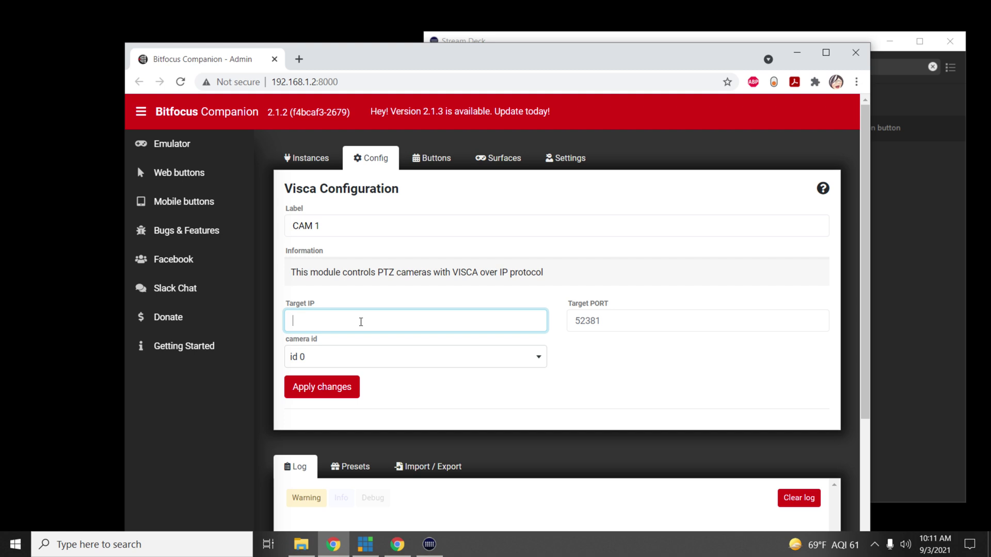
{"action": "type", "text": "192.168.1.189"}
{"action": "left_click", "coordinate": [645, 323]}
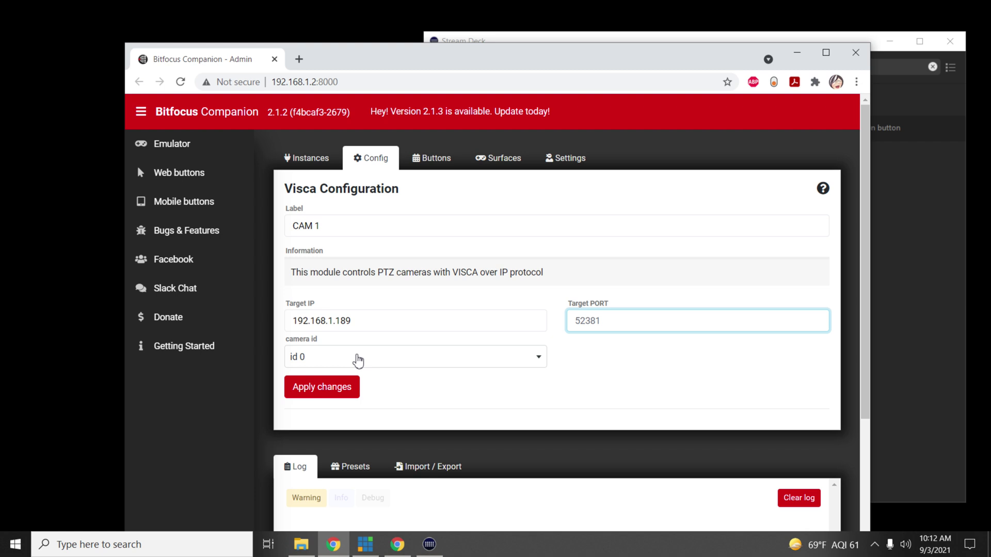
{"action": "left_click", "coordinate": [357, 360]}
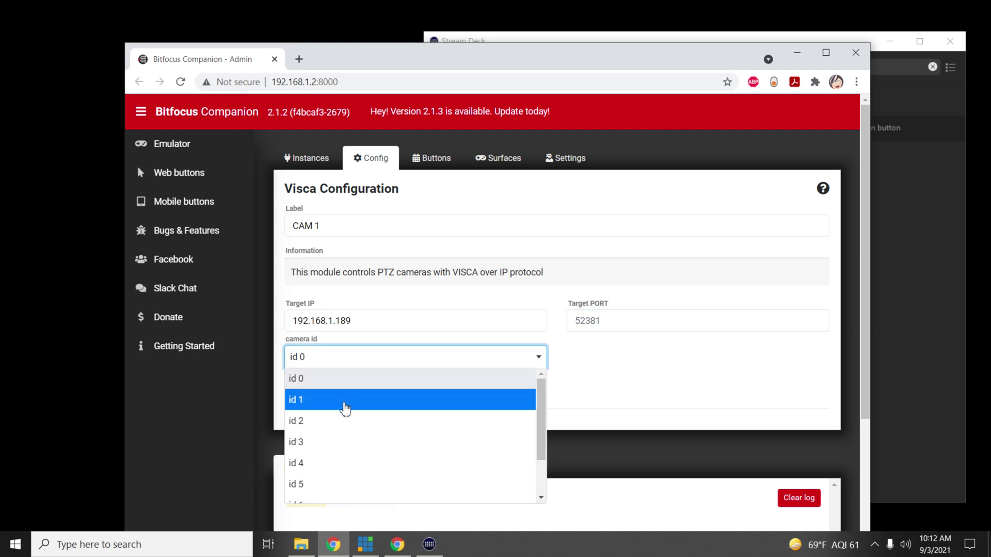
{"action": "left_click", "coordinate": [344, 365]}
{"action": "left_click", "coordinate": [345, 367]}
{"action": "left_click", "coordinate": [343, 374]}
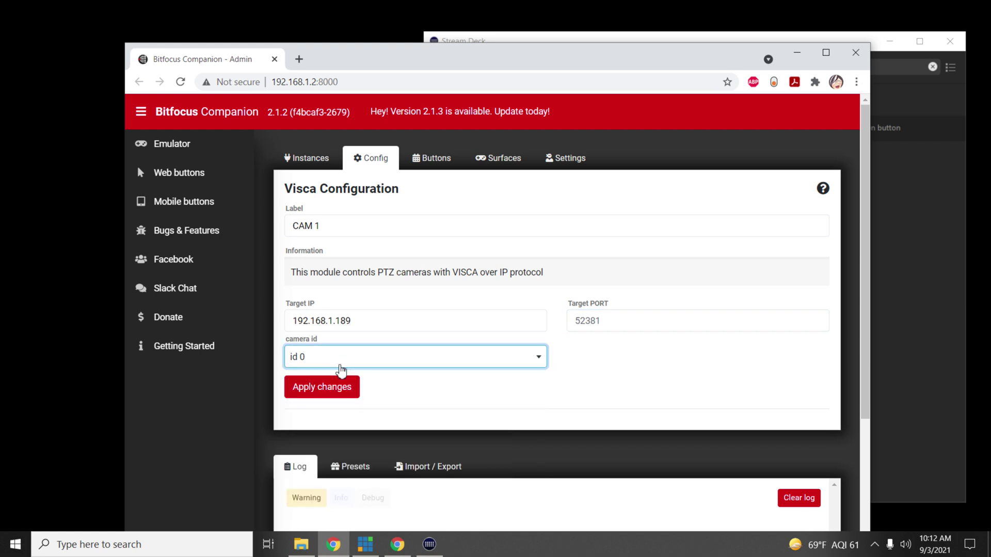
{"action": "left_click", "coordinate": [335, 396]}
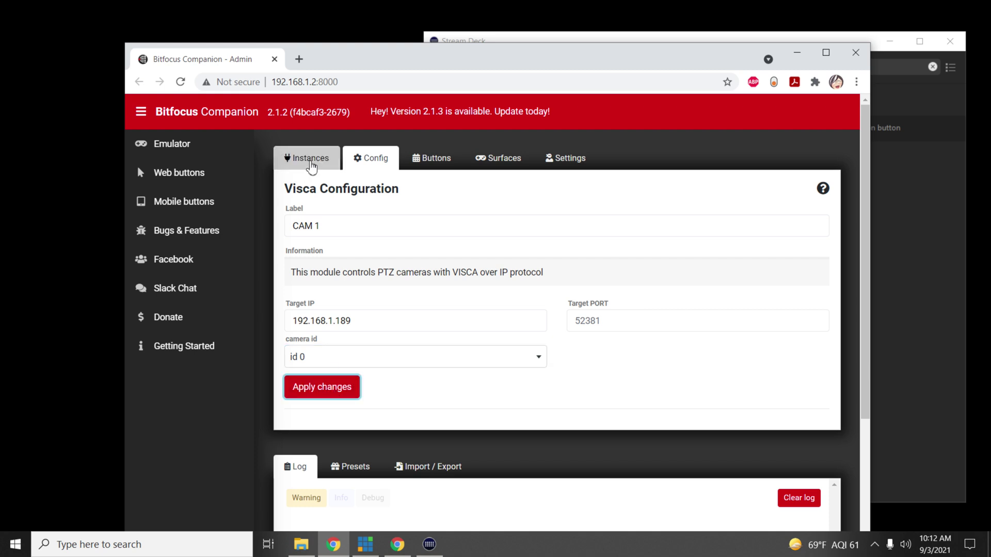
- Disable and re-enable the CAM 1 instance to restart its connection, and recheck its configuration
{"action": "left_click", "coordinate": [311, 161]}
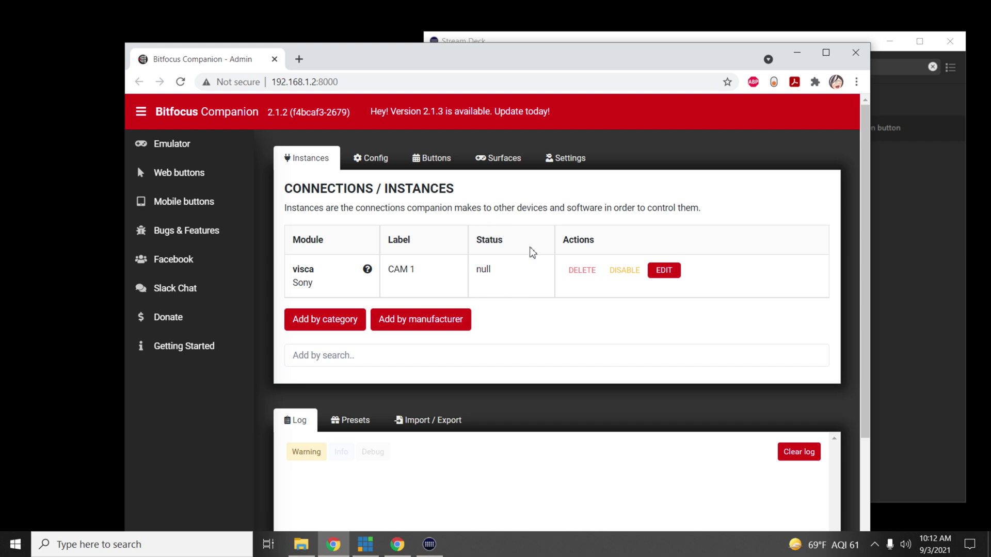
{"action": "left_click_drag", "start_coordinate": [494, 273], "coordinate": [482, 269]}
{"action": "left_click", "coordinate": [482, 269]}
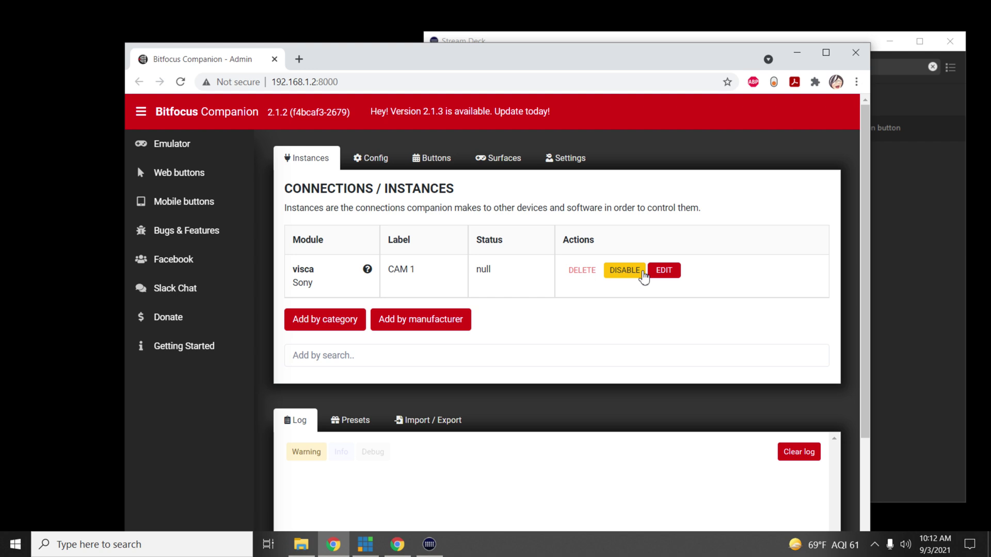
{"action": "left_click", "coordinate": [644, 273]}
{"action": "left_click", "coordinate": [671, 273]}
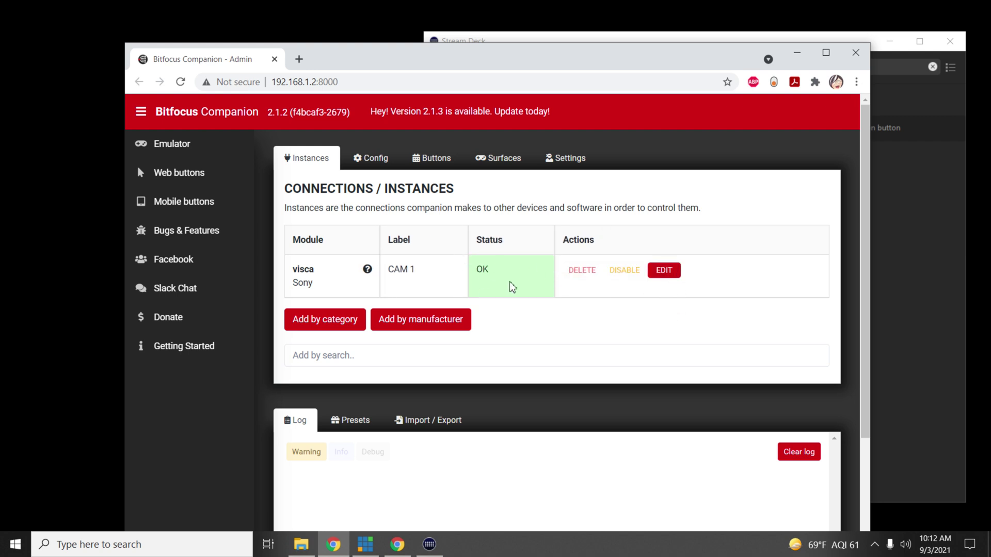
{"action": "left_click", "coordinate": [377, 165]}
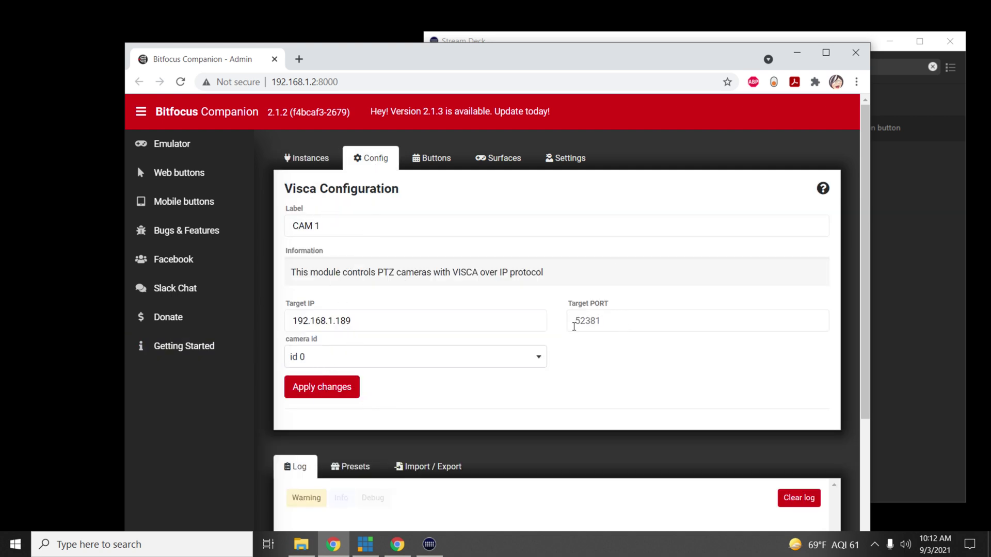
{"action": "left_click", "coordinate": [332, 174]}
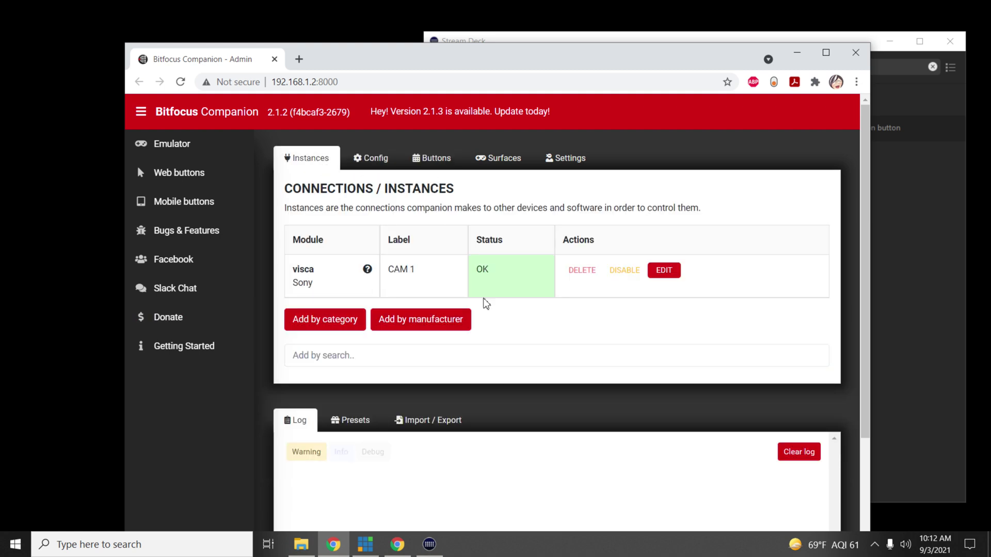
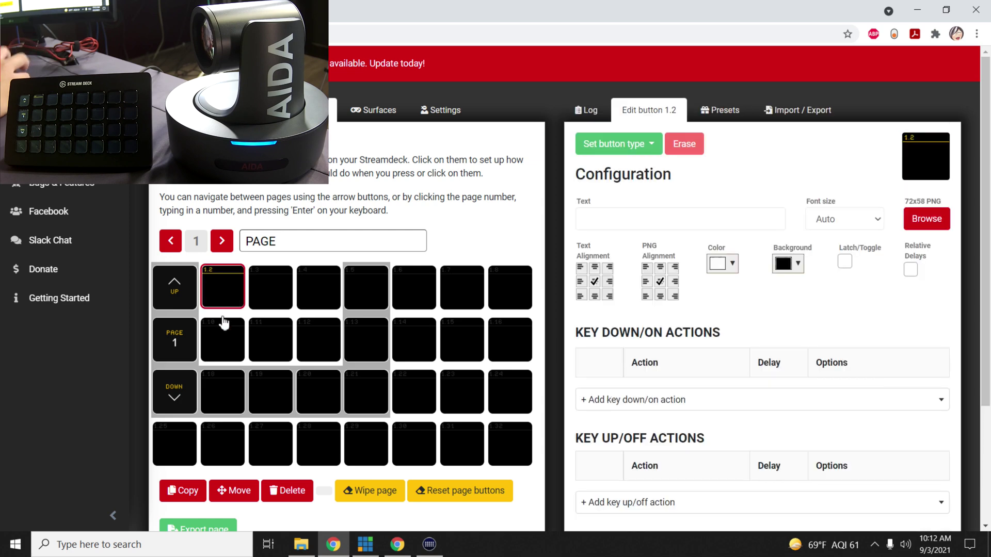
{"action": "left_click", "coordinate": [261, 302]}
{"action": "left_click", "coordinate": [339, 300]}
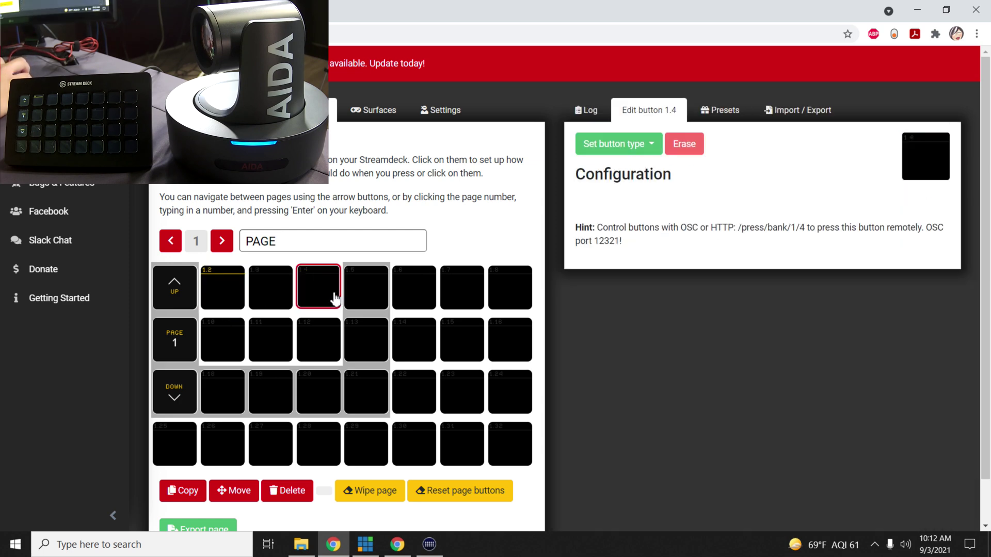
{"action": "left_click", "coordinate": [362, 299]}
{"action": "left_click", "coordinate": [418, 297]}
{"action": "left_click", "coordinate": [509, 291]}
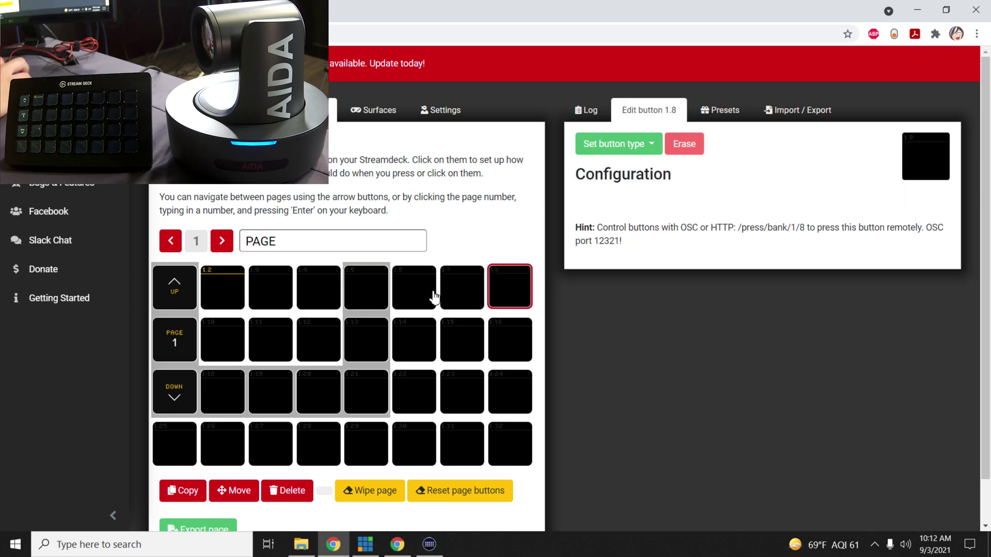
- Make button 1.2 a regular button labelled "Top Left" and align its text to the top left
{"action": "left_click", "coordinate": [237, 291]}
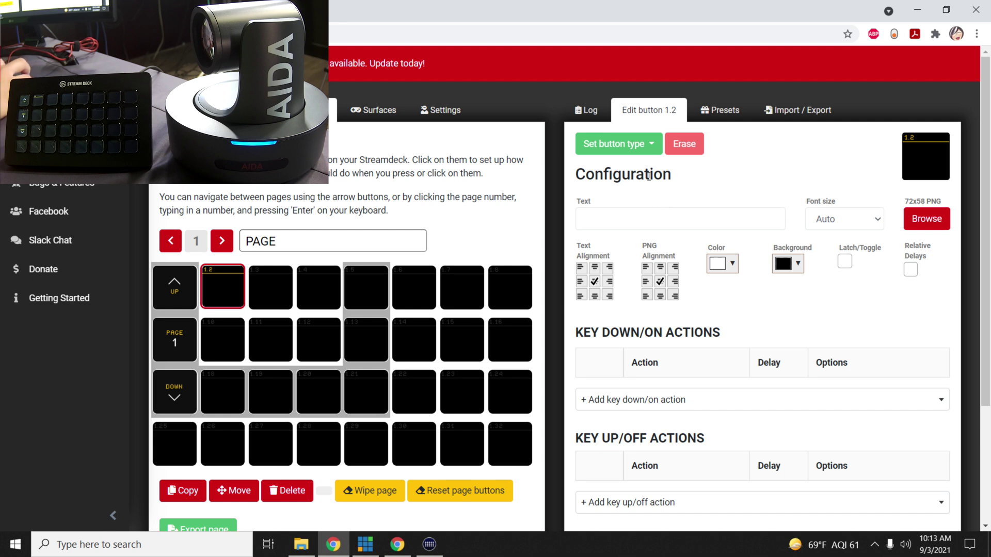
{"action": "left_click", "coordinate": [649, 149]}
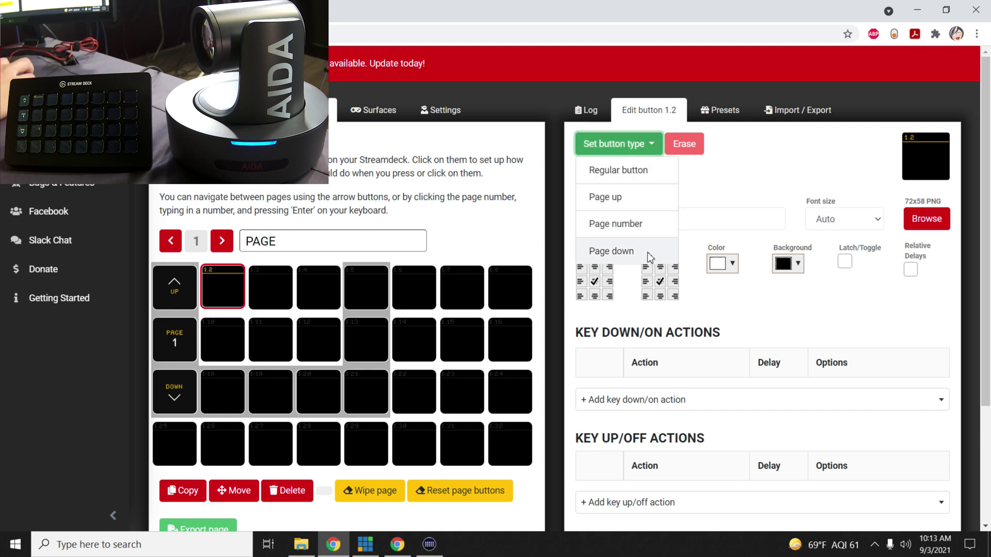
{"action": "left_click", "coordinate": [635, 171]}
{"action": "left_click", "coordinate": [636, 222]}
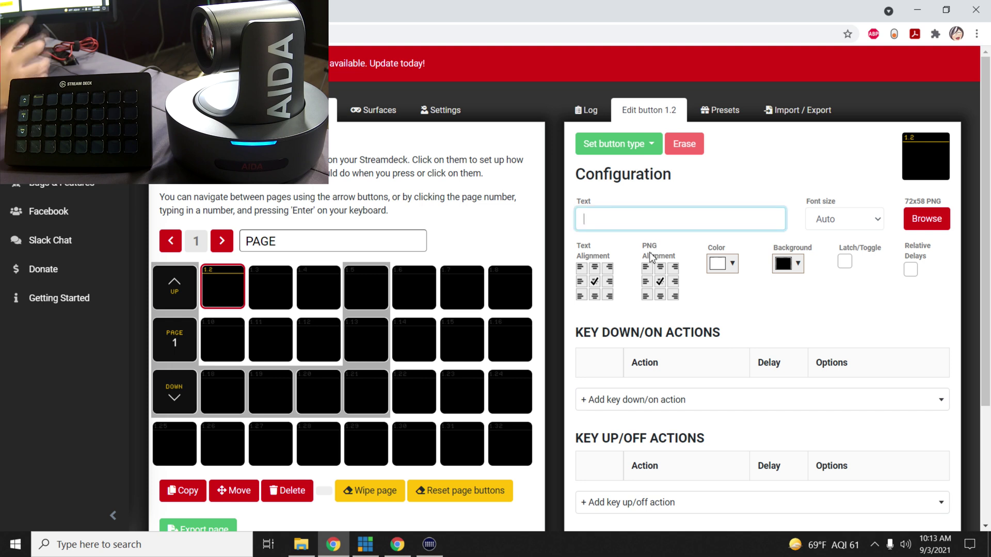
{"action": "type", "text": "Top Left"}
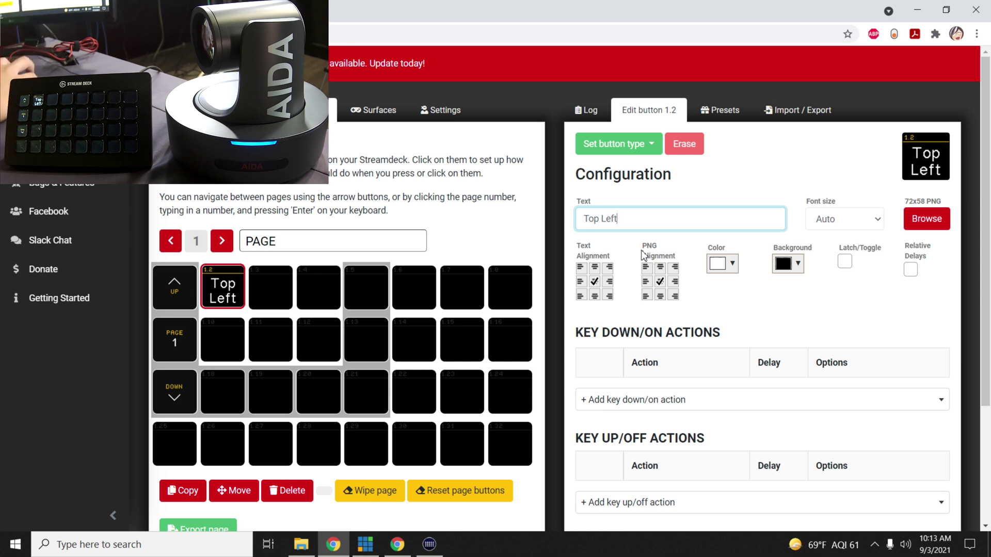
{"action": "left_click", "coordinate": [585, 272]}
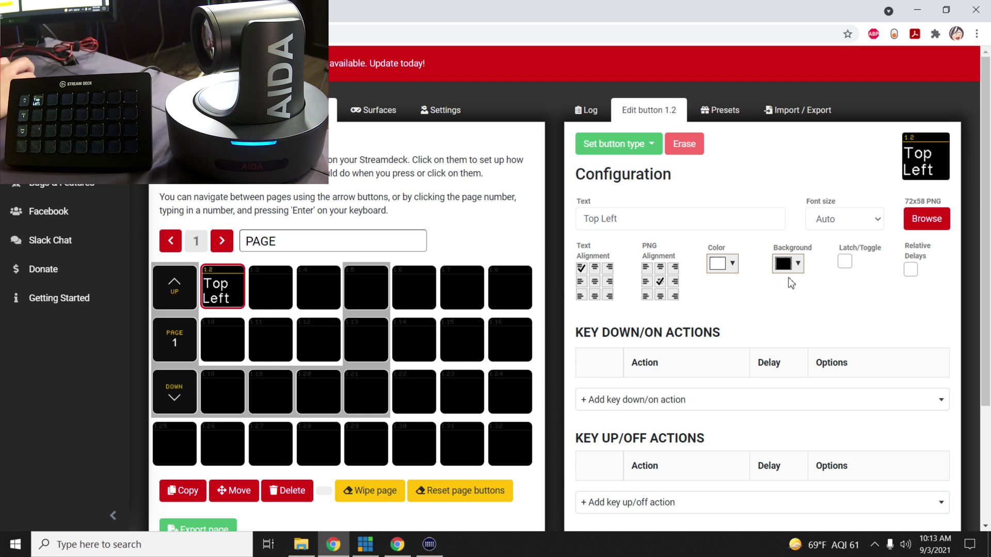
{"action": "left_click", "coordinate": [829, 222]}
{"action": "left_click", "coordinate": [841, 219]}
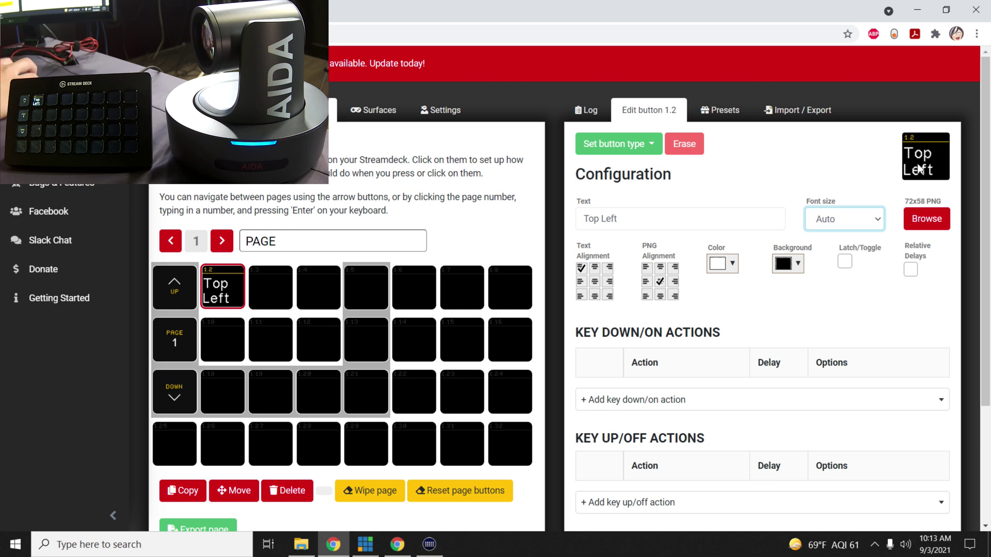
{"action": "left_click", "coordinate": [938, 227]}
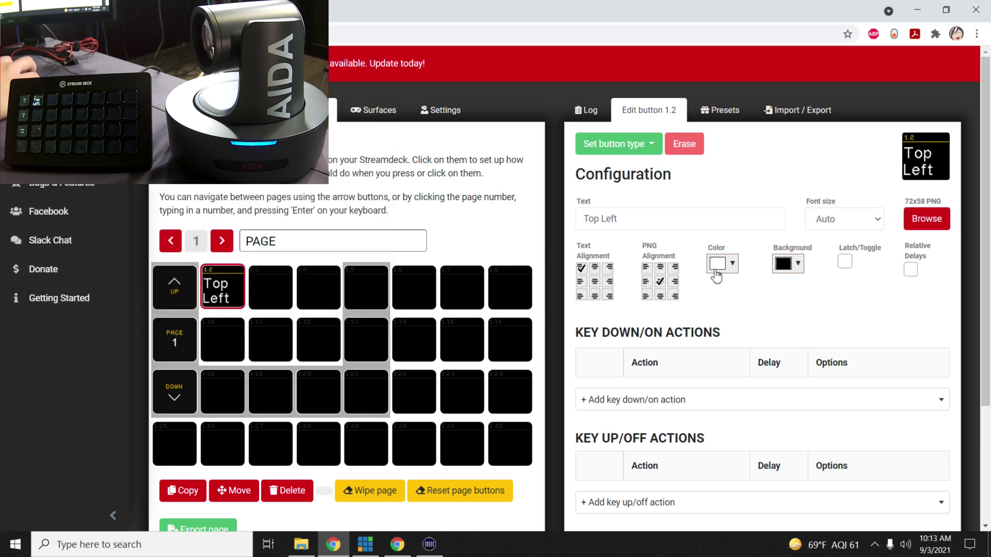
- Try a blue text color on the Top Left button, and restore the text color to white
{"action": "left_click", "coordinate": [733, 266]}
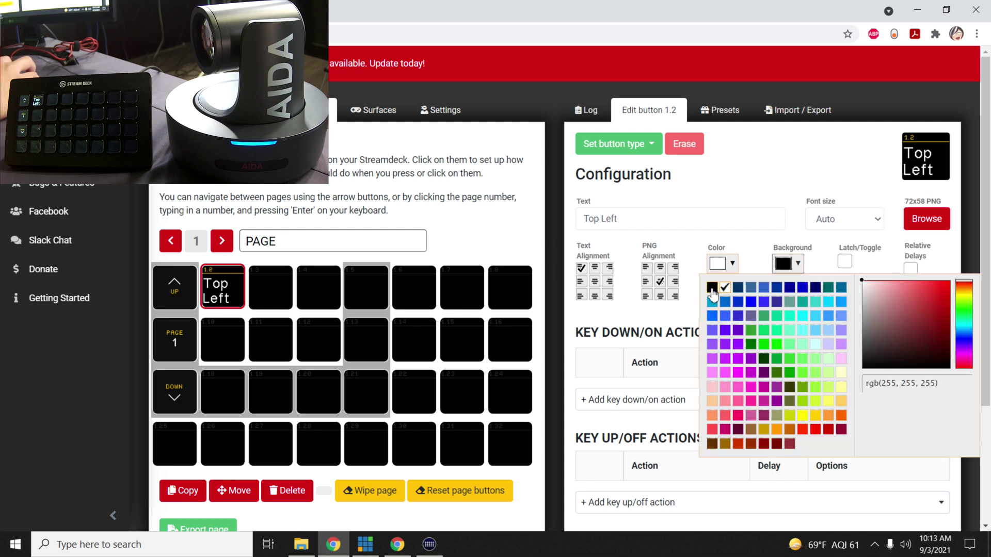
{"action": "left_click", "coordinate": [739, 303]}
{"action": "left_click", "coordinate": [721, 267]}
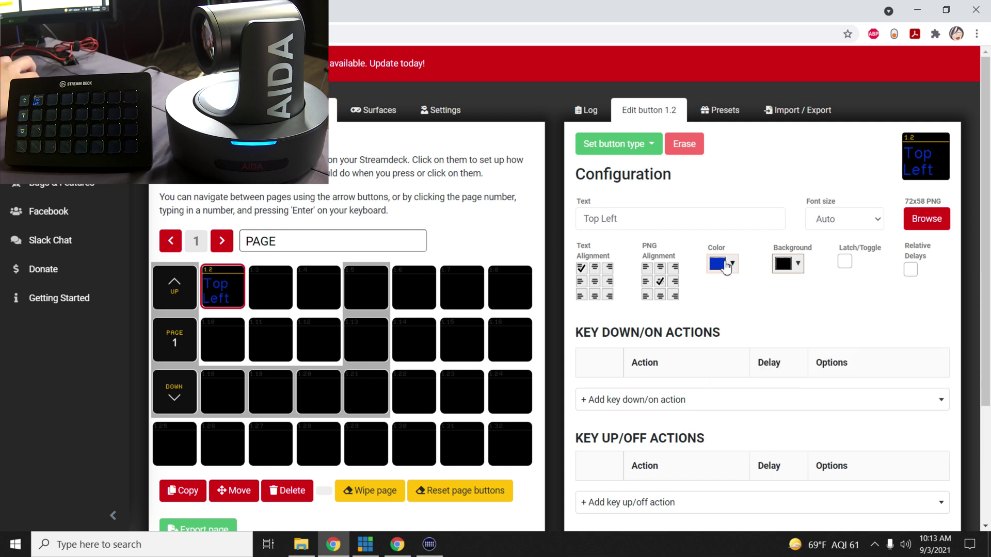
{"action": "left_click", "coordinate": [722, 266]}
{"action": "left_click", "coordinate": [726, 288]}
{"action": "left_click", "coordinate": [746, 240]}
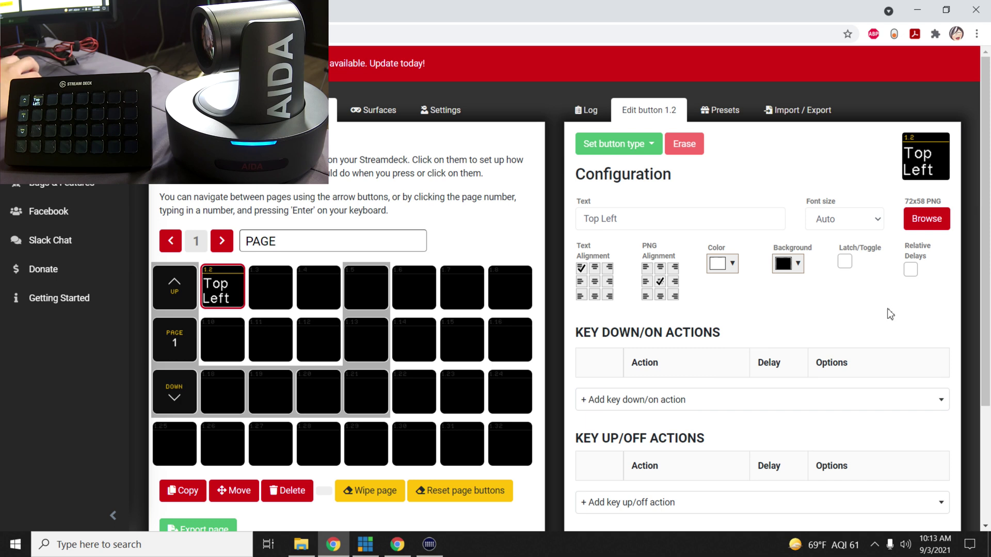
- Examine the CAM 1 commands available as key down actions for the Top Left button
{"action": "scroll", "coordinate": [886, 307], "scroll_direction": "down", "scroll_amount": 1}
{"action": "scroll", "coordinate": [653, 310], "scroll_direction": "down", "scroll_amount": 1}
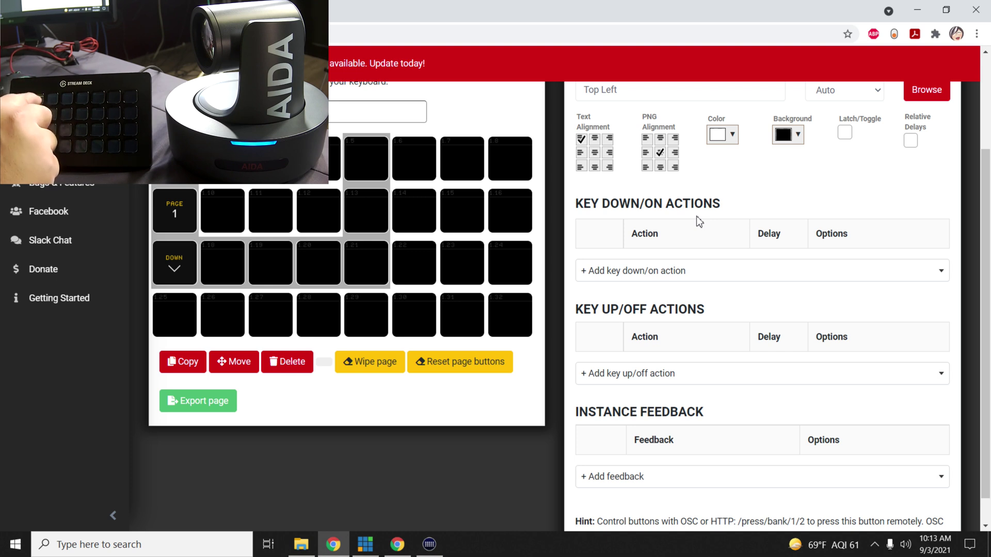
{"action": "left_click", "coordinate": [687, 270]}
{"action": "scroll", "coordinate": [660, 336], "scroll_direction": "down", "scroll_amount": 3}
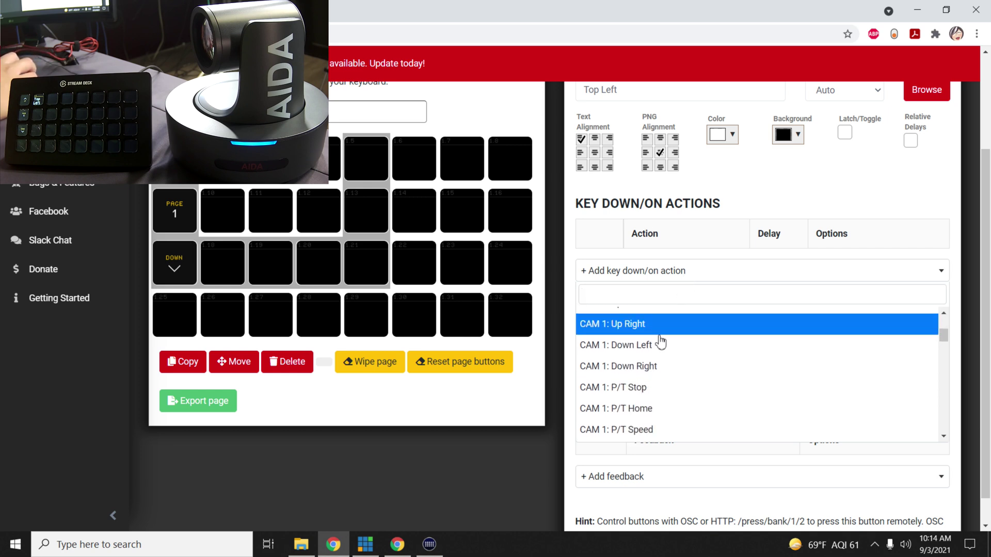
{"action": "scroll", "coordinate": [659, 345], "scroll_direction": "up", "scroll_amount": 3}
{"action": "scroll", "coordinate": [674, 363], "scroll_direction": "down", "scroll_amount": 1}
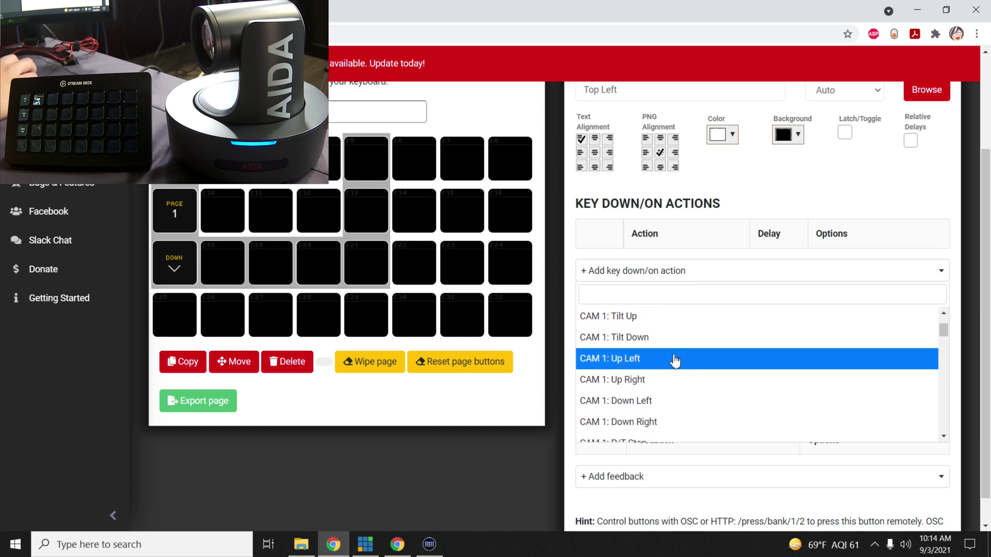
{"action": "scroll", "coordinate": [673, 363], "scroll_direction": "up", "scroll_amount": 1}
{"action": "scroll", "coordinate": [675, 363], "scroll_direction": "down", "scroll_amount": 2}
{"action": "scroll", "coordinate": [675, 363], "scroll_direction": "down", "scroll_amount": 6}
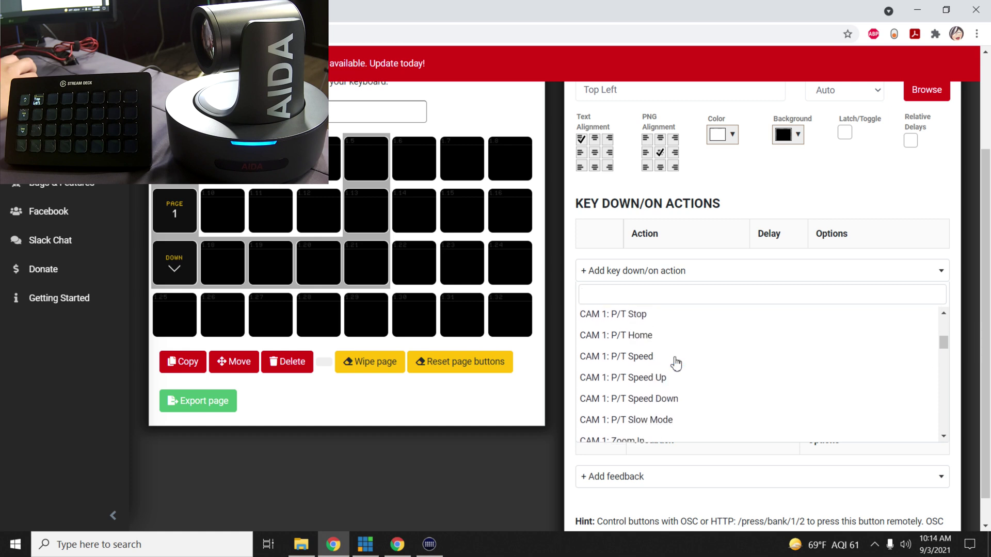
{"action": "scroll", "coordinate": [674, 369], "scroll_direction": "down", "scroll_amount": 6}
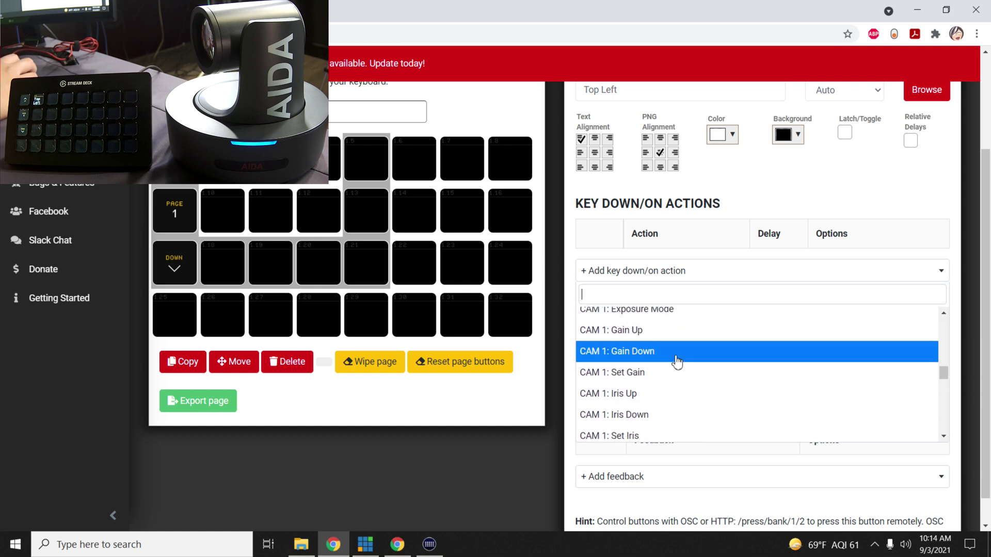
{"action": "scroll", "coordinate": [680, 364], "scroll_direction": "up", "scroll_amount": 6}
{"action": "scroll", "coordinate": [680, 366], "scroll_direction": "up", "scroll_amount": 8}
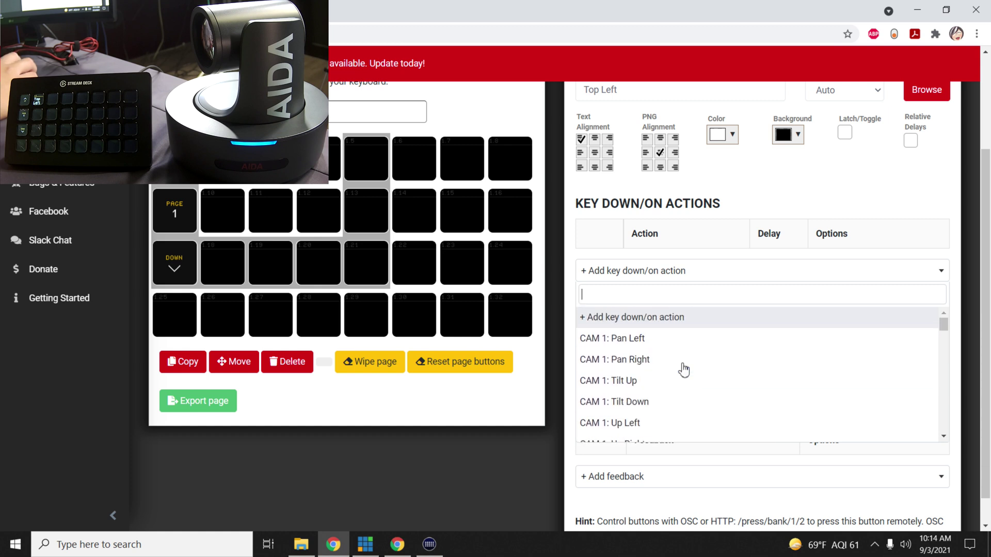
- Add "CAM 1: Up Left" as the key down/on action of the Top Left button
{"action": "scroll", "coordinate": [689, 349], "scroll_direction": "down", "scroll_amount": 2}
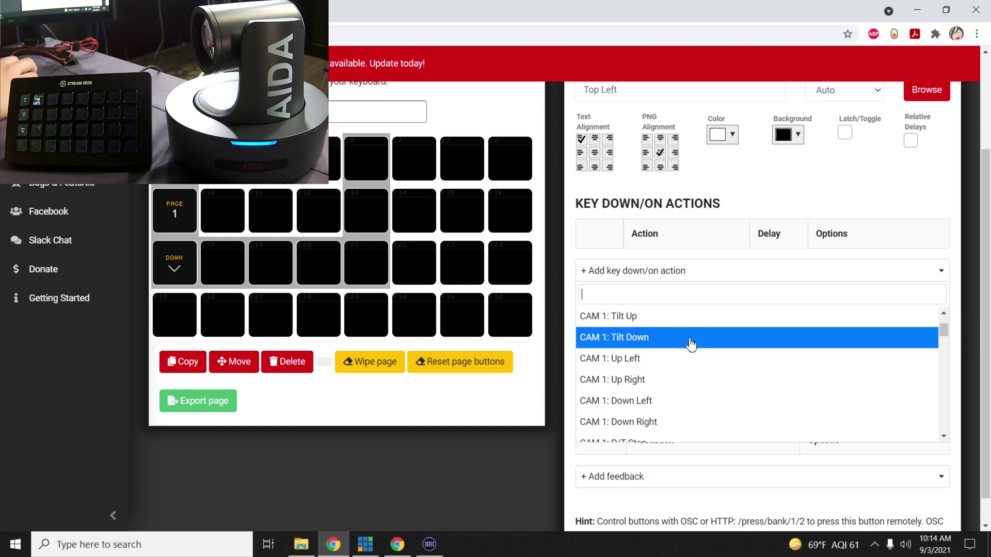
{"action": "scroll", "coordinate": [689, 345], "scroll_direction": "down", "scroll_amount": 3}
{"action": "scroll", "coordinate": [688, 346], "scroll_direction": "up", "scroll_amount": 3}
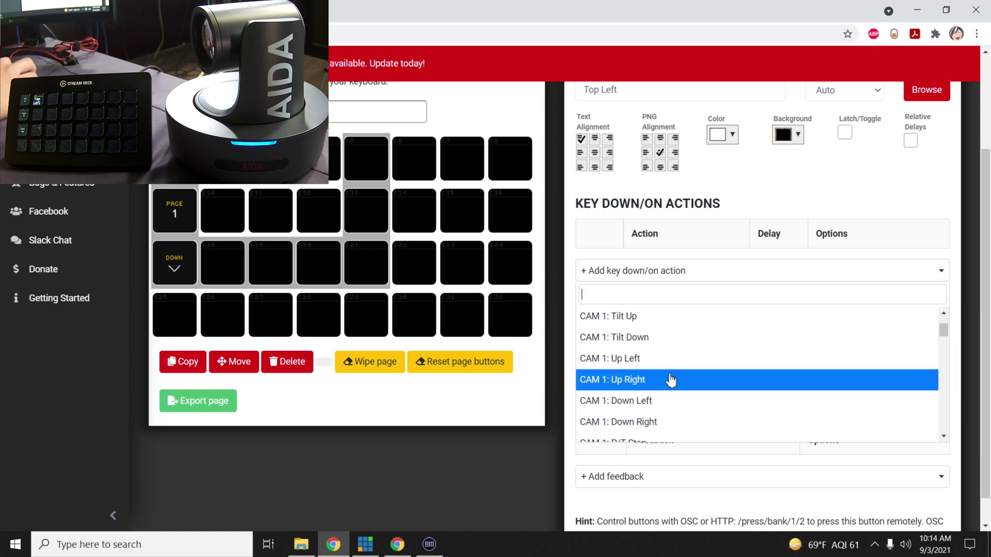
{"action": "left_click", "coordinate": [670, 358]}
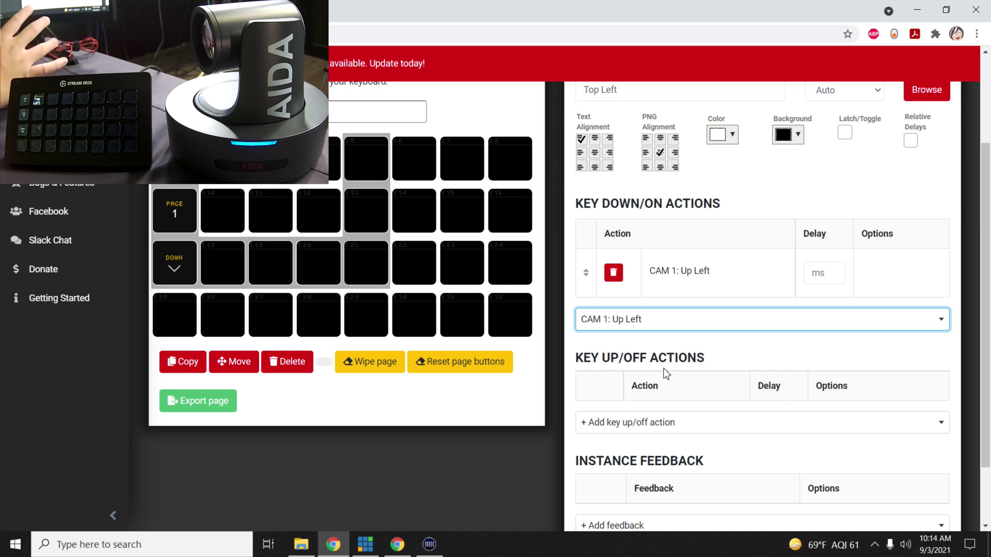
{"action": "left_click", "coordinate": [750, 344]}
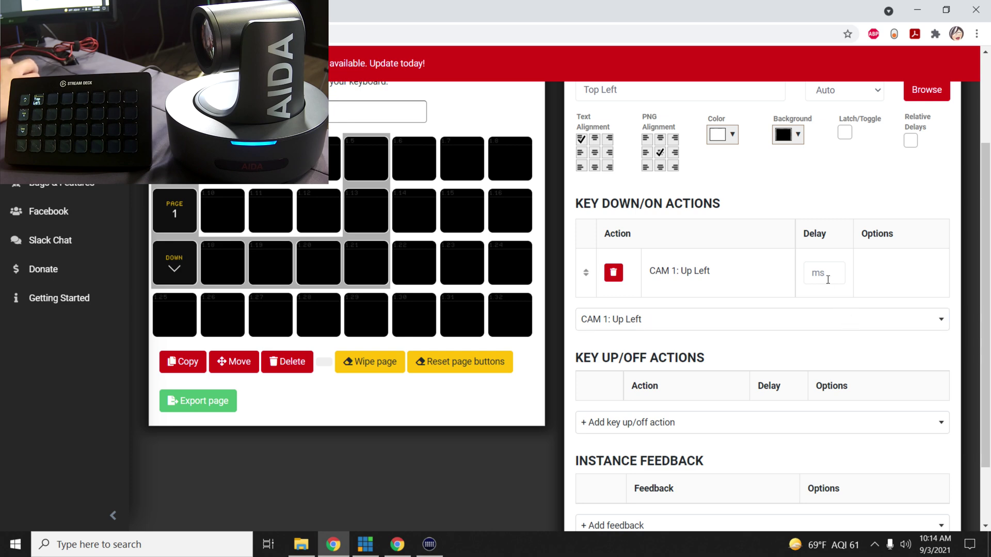
- Run a test of the Top Left button's actions on the camera
{"action": "scroll", "coordinate": [717, 351], "scroll_direction": "down", "scroll_amount": 2}
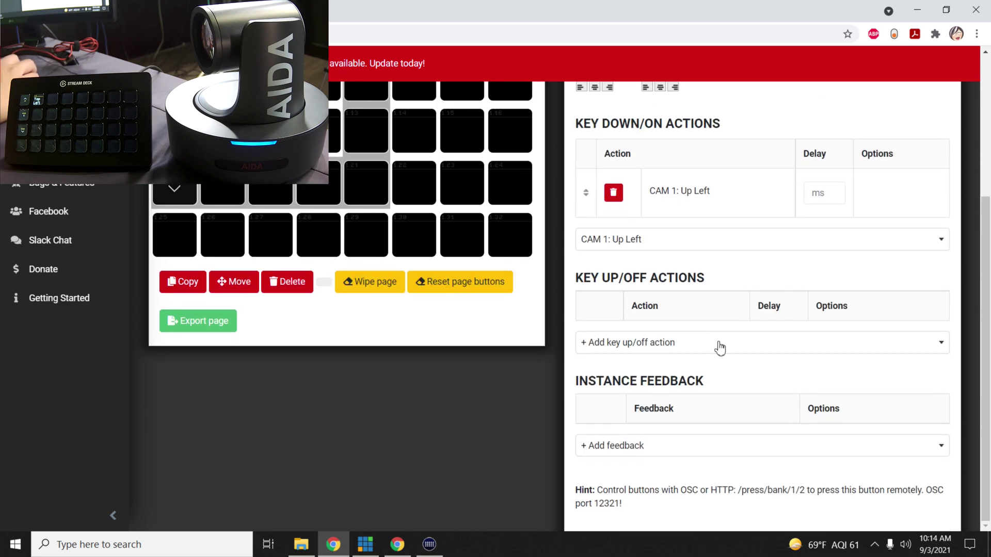
{"action": "scroll", "coordinate": [717, 357], "scroll_direction": "up", "scroll_amount": 5}
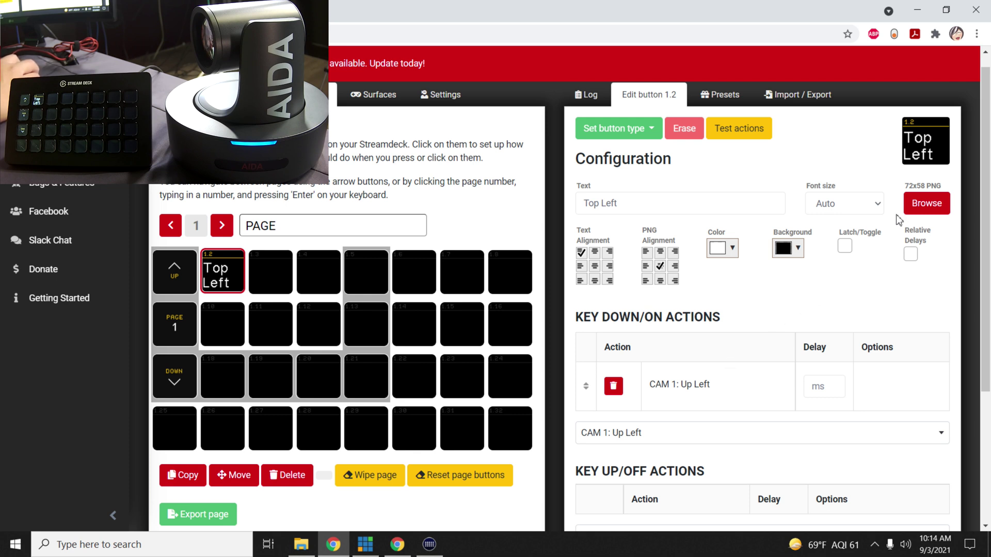
{"action": "left_click", "coordinate": [746, 139]}
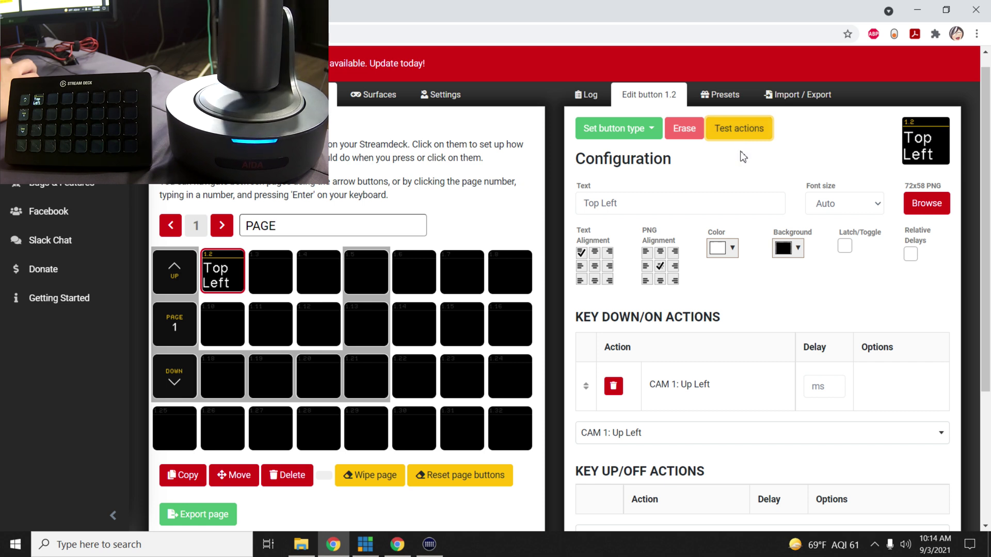
- Add "CAM 1: P/T Stop" as the key up/off action of the Top Left button
{"action": "scroll", "coordinate": [784, 176], "scroll_direction": "down", "scroll_amount": 4}
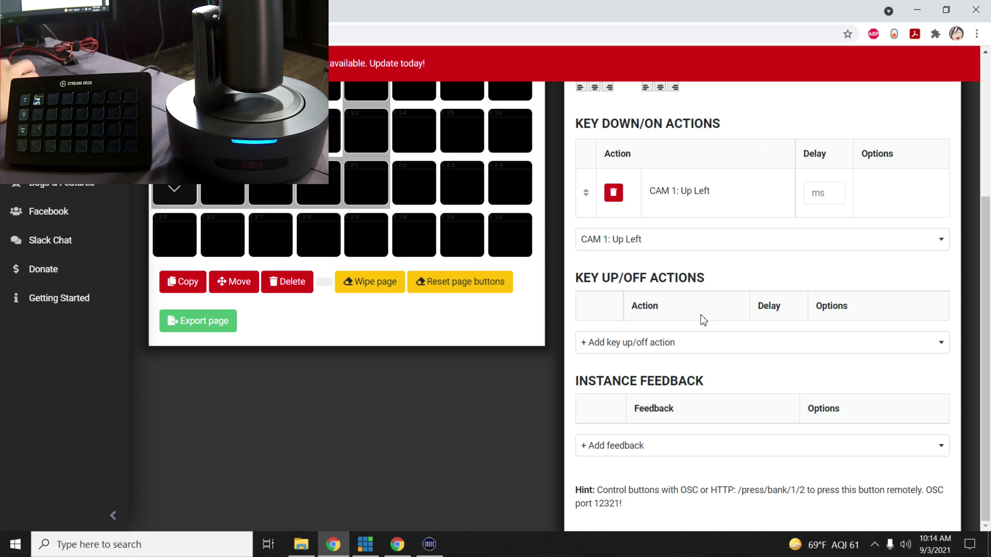
{"action": "left_click", "coordinate": [649, 354]}
{"action": "scroll", "coordinate": [671, 413], "scroll_direction": "down", "scroll_amount": 5}
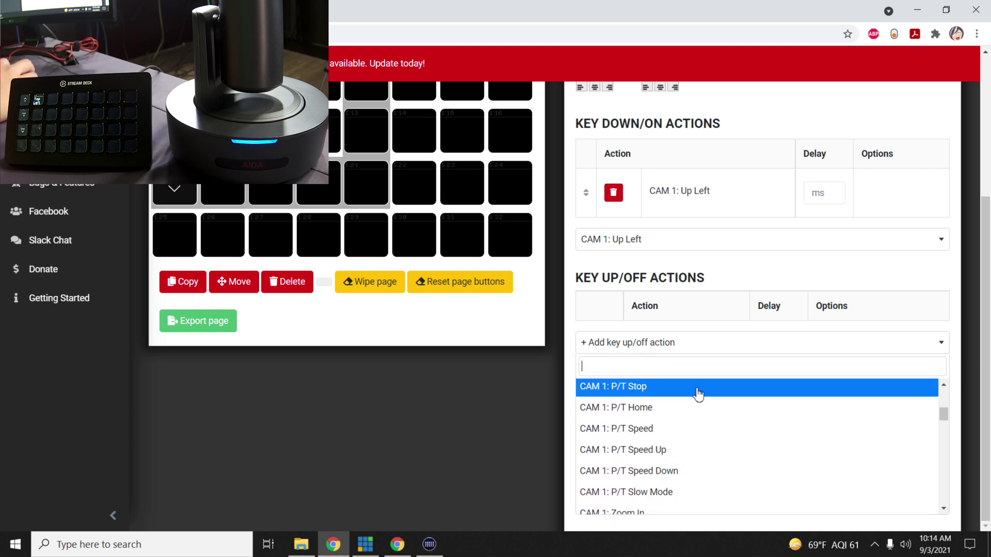
{"action": "left_click", "coordinate": [699, 393]}
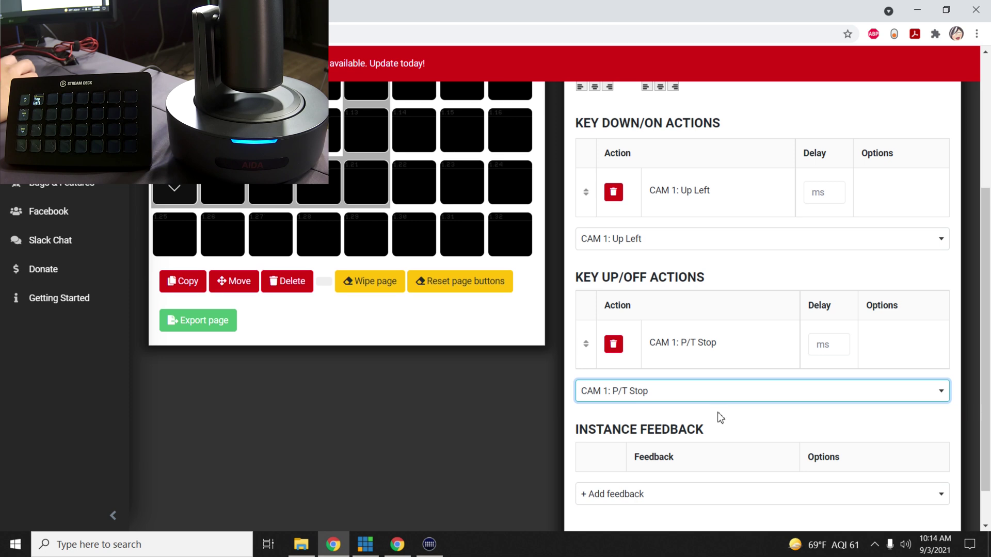
{"action": "scroll", "coordinate": [718, 415], "scroll_direction": "down", "scroll_amount": 1}
{"action": "scroll", "coordinate": [692, 411], "scroll_direction": "up", "scroll_amount": 1}
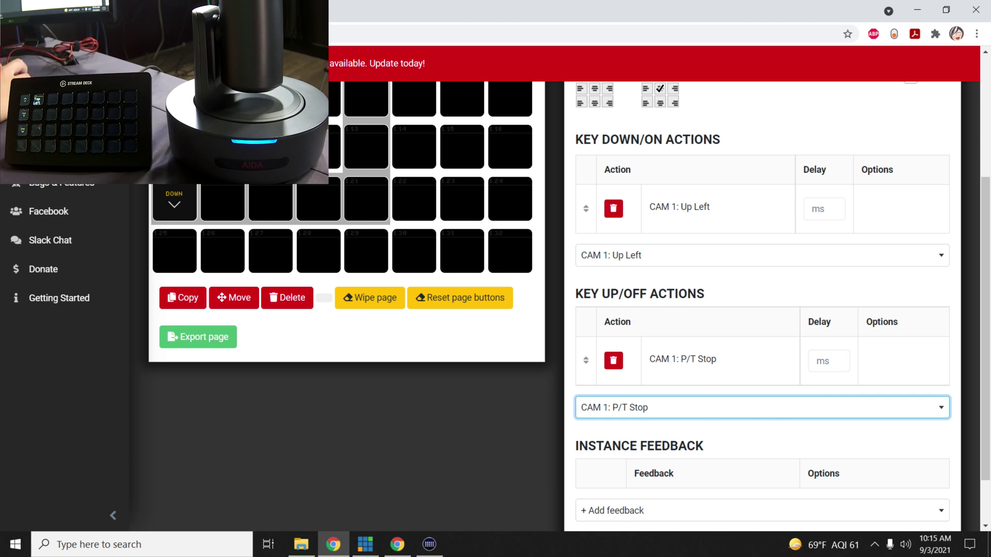
- Set up button 1.20 in the third row as a regular button
{"action": "left_click", "coordinate": [270, 146]}
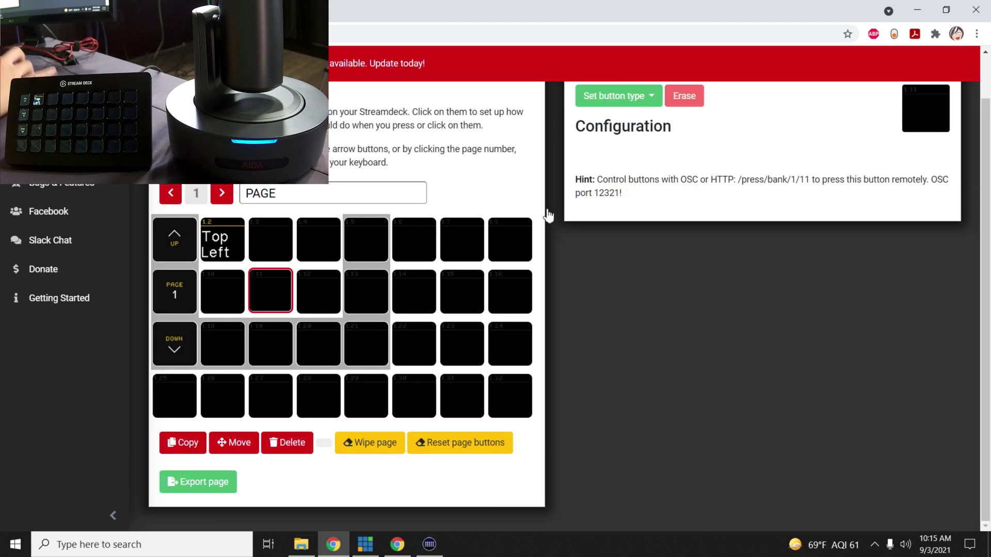
{"action": "left_click", "coordinate": [620, 145]}
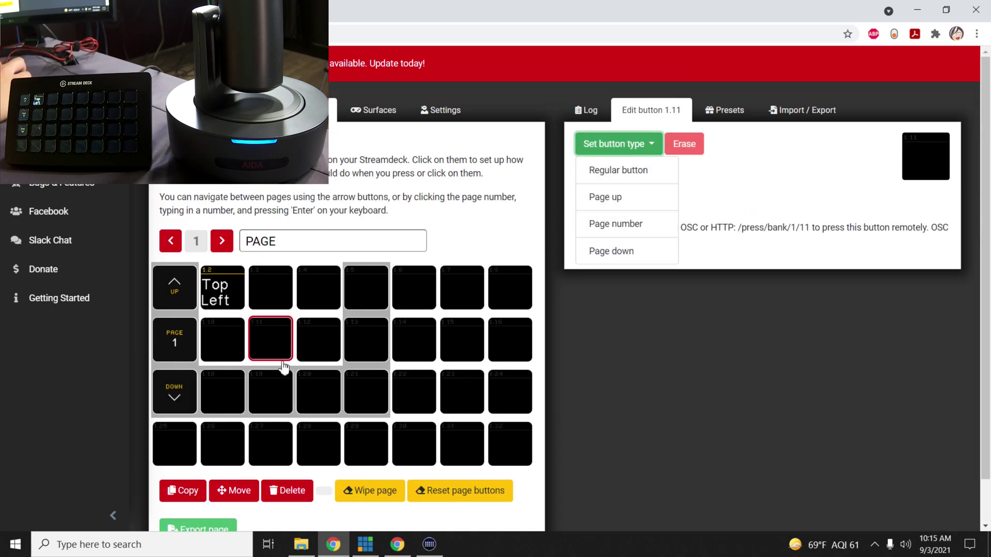
{"action": "left_click", "coordinate": [333, 395]}
{"action": "left_click", "coordinate": [618, 144]}
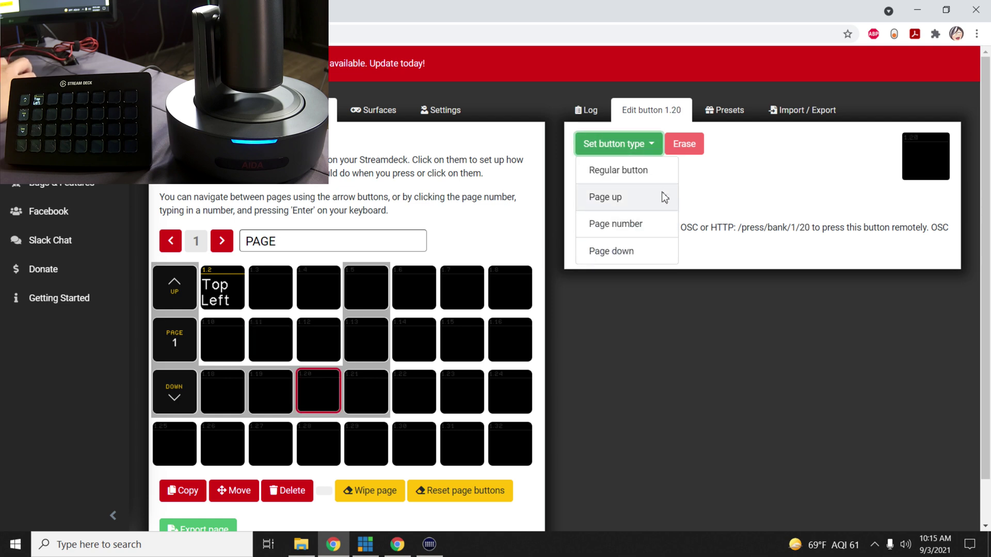
{"action": "left_click", "coordinate": [653, 175]}
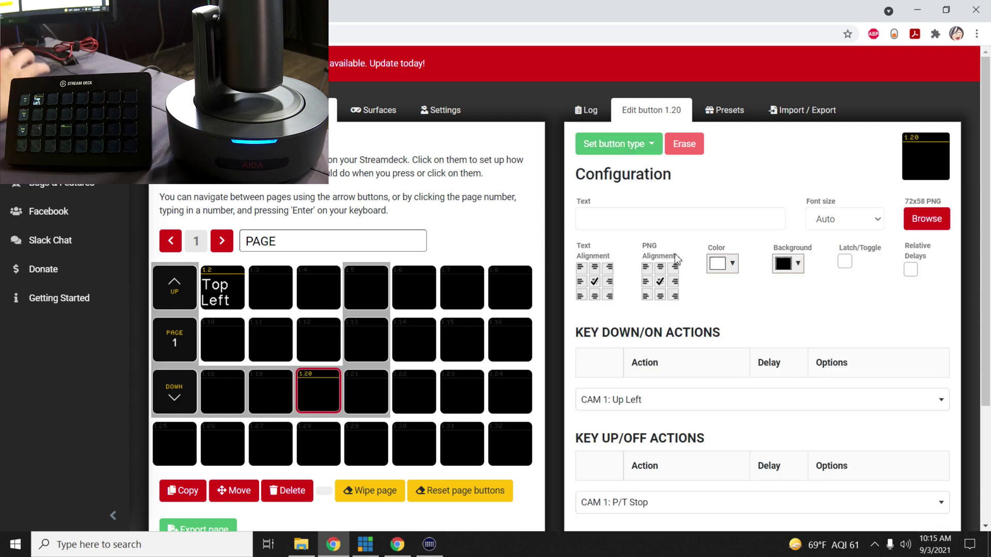
- Label button 1.20 with the text "Bottom Right"
{"action": "left_click", "coordinate": [650, 220]}
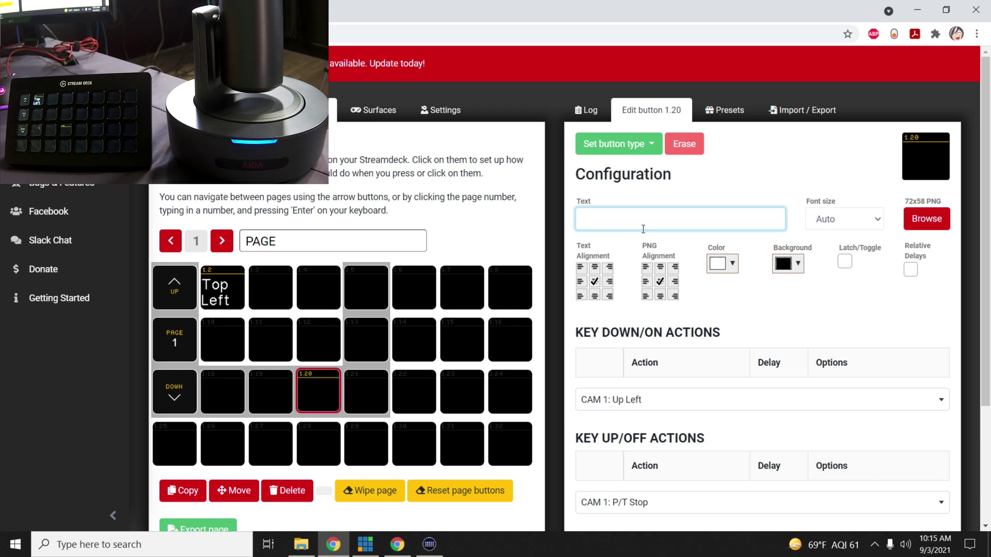
{"action": "type", "text": "Btoom"}
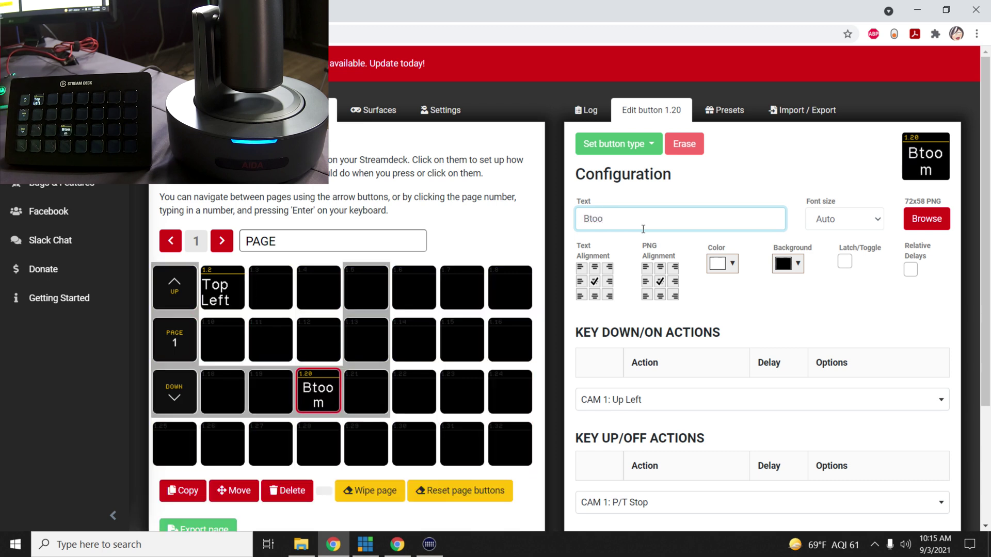
{"action": "key", "text": "BackSpace"}
{"action": "key", "text": "BackSpace"}
{"action": "key", "text": "BackSpace"}
{"action": "type", "text": "ottom"}
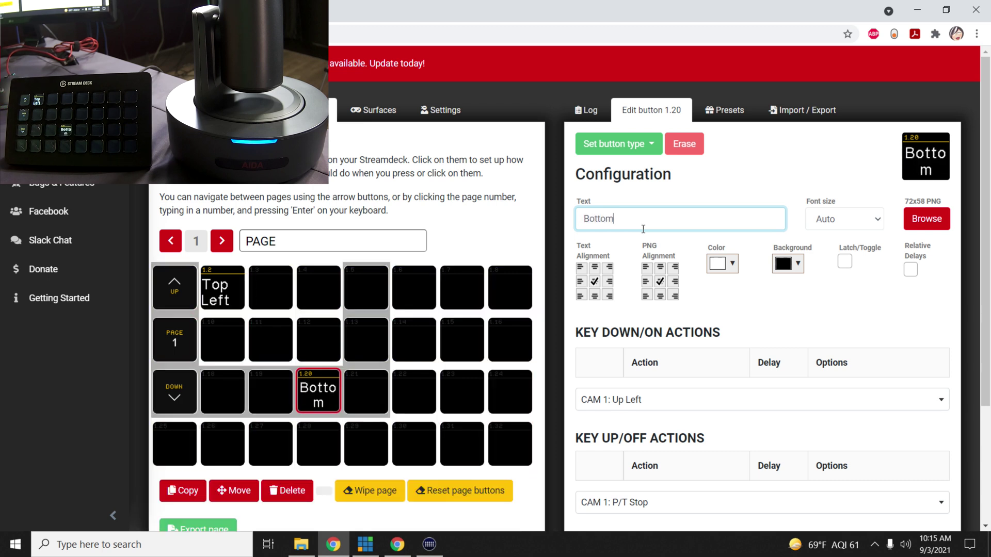
{"action": "type", "text": " Right"}
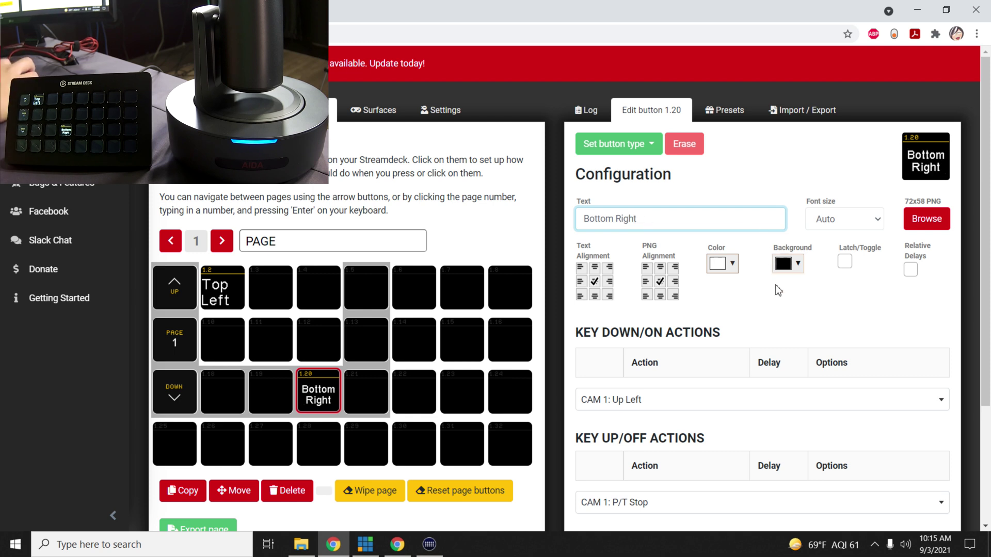
- Align the text of button 1.20 to its bottom-right corner
{"action": "left_click", "coordinate": [752, 312]}
{"action": "left_click_drag", "start_coordinate": [677, 303], "coordinate": [621, 306]}
{"action": "left_click", "coordinate": [610, 297]}
- Add "CAM 1: Down Right" as the key down/on action of the Bottom Right button
{"action": "scroll", "coordinate": [723, 314], "scroll_direction": "down", "scroll_amount": 3}
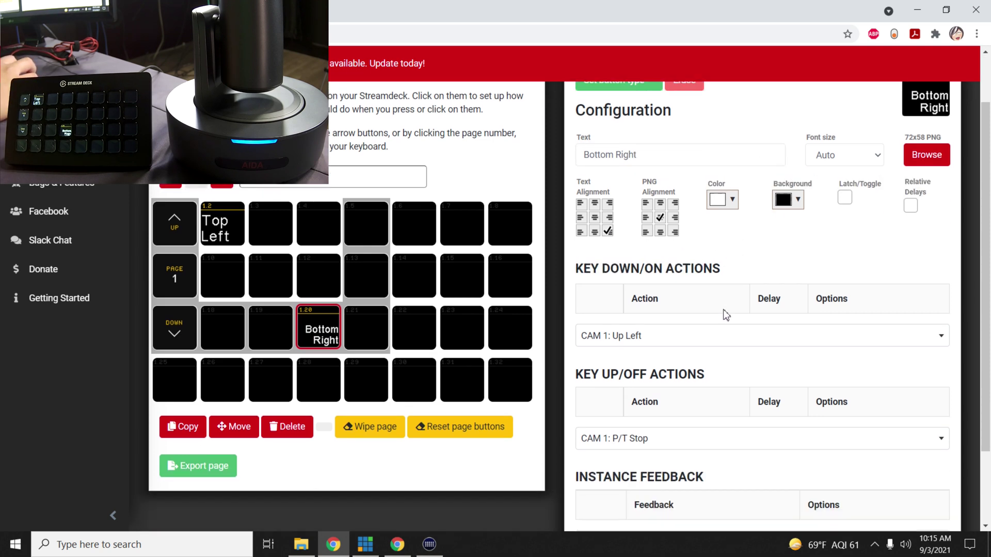
{"action": "left_click", "coordinate": [673, 277]}
{"action": "scroll", "coordinate": [686, 358], "scroll_direction": "down", "scroll_amount": 4}
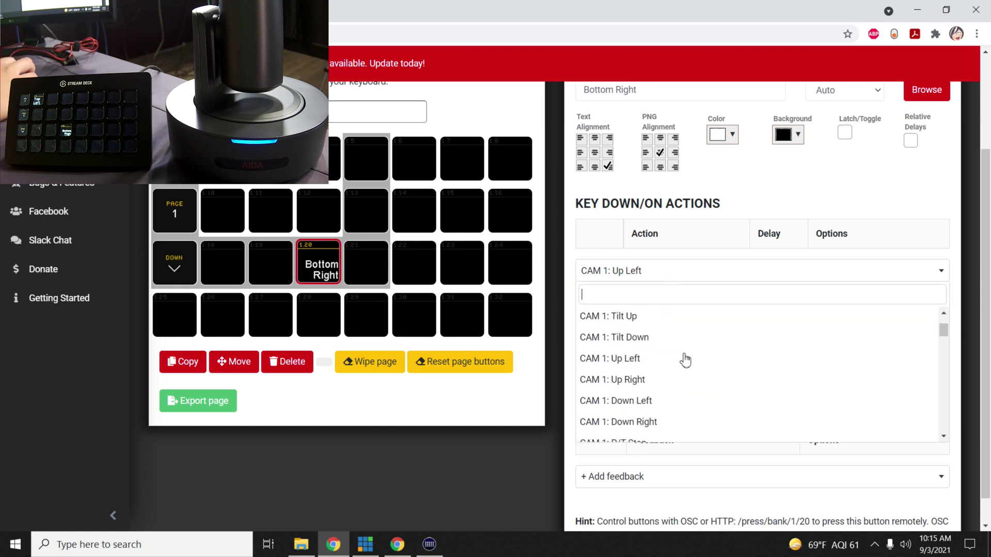
{"action": "left_click", "coordinate": [685, 357]}
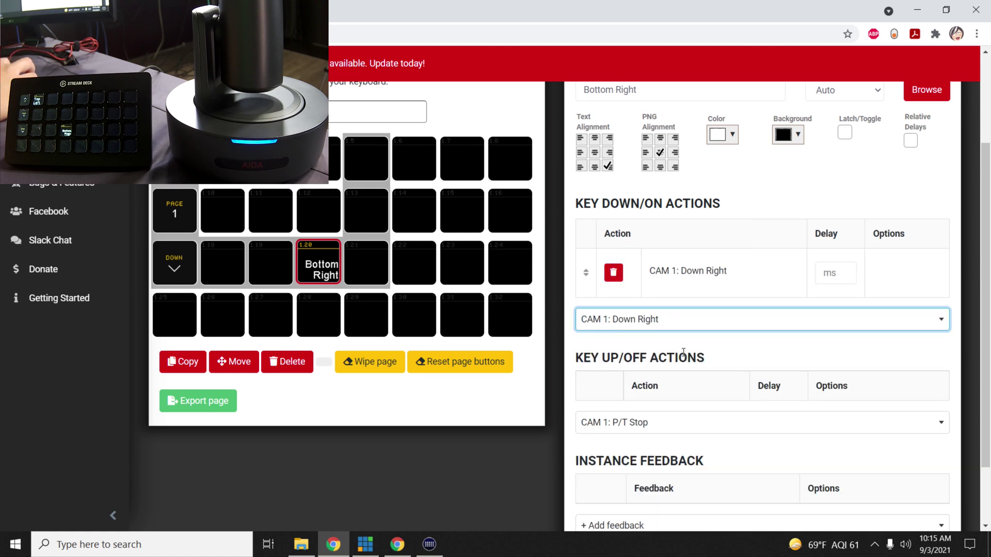
- Add "CAM 1: P/T Stop" as the key up/off action of the Bottom Right button
{"action": "left_click", "coordinate": [653, 434]}
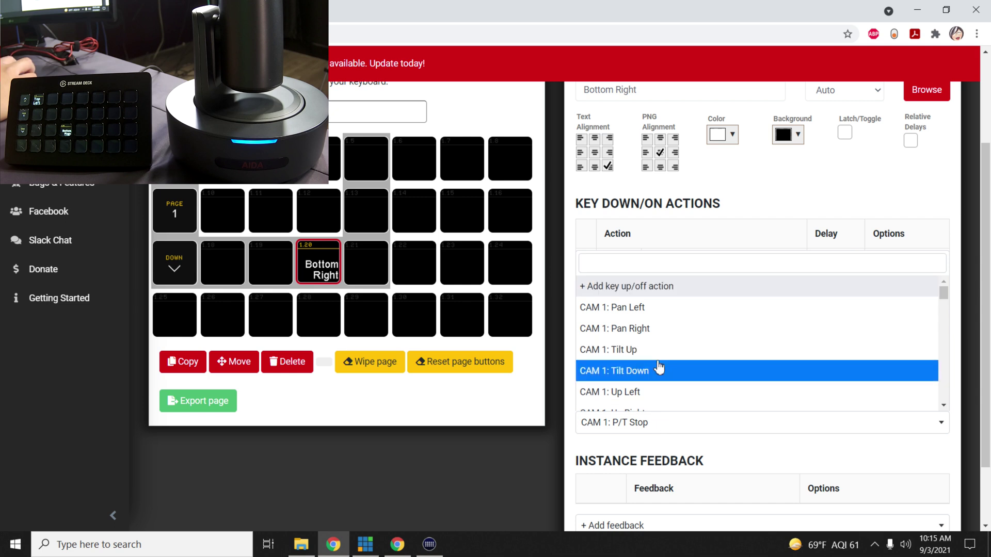
{"action": "scroll", "coordinate": [657, 369], "scroll_direction": "down", "scroll_amount": 4}
{"action": "scroll", "coordinate": [658, 367], "scroll_direction": "down", "scroll_amount": 3}
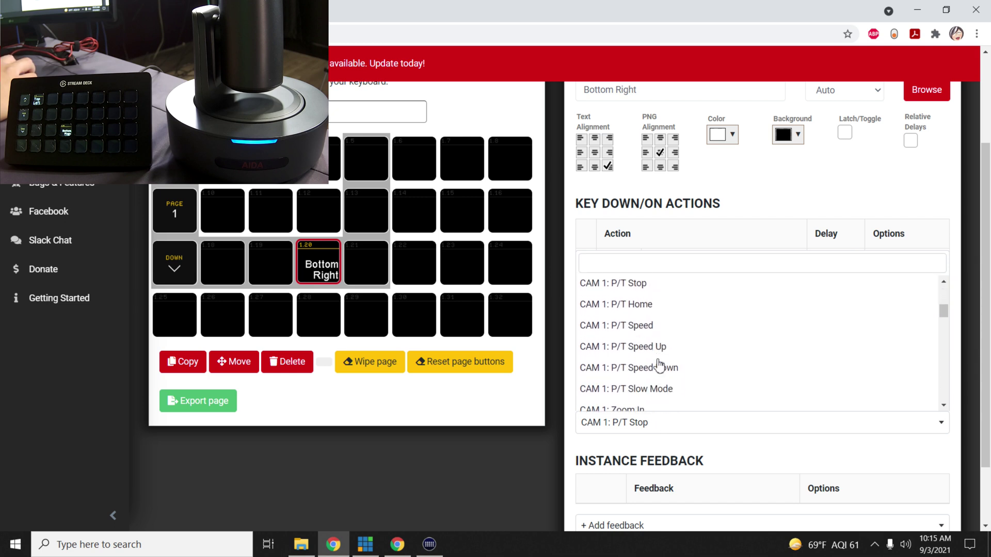
{"action": "left_click", "coordinate": [655, 285]}
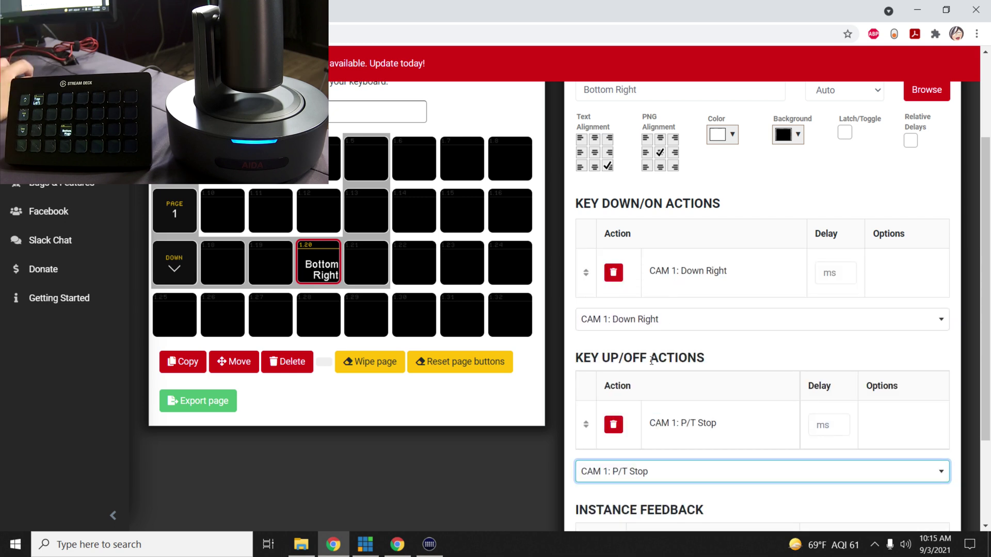
{"action": "left_click", "coordinate": [686, 347]}
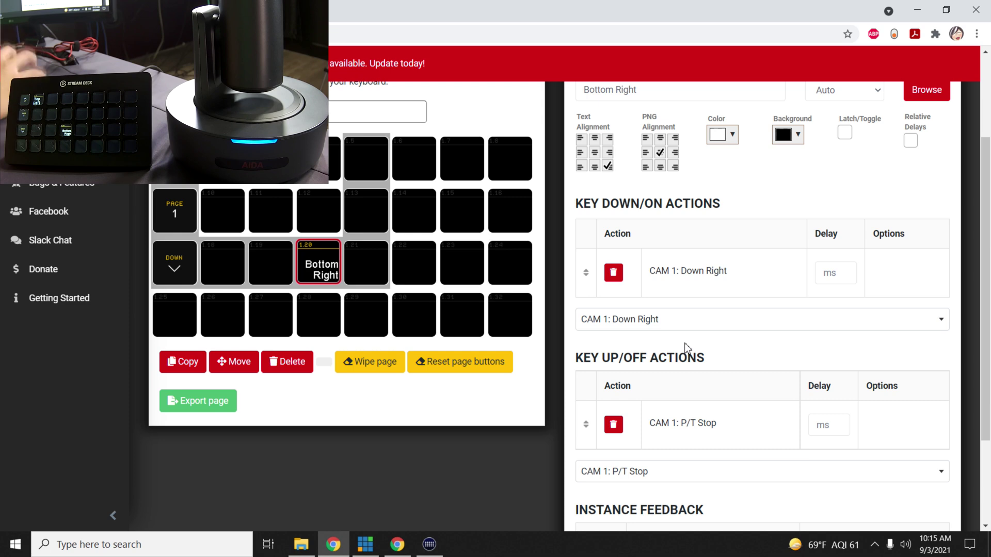
- Set up button 1.11 as a regular button and label it "HOME"
{"action": "left_click", "coordinate": [280, 229]}
{"action": "left_click", "coordinate": [650, 106]}
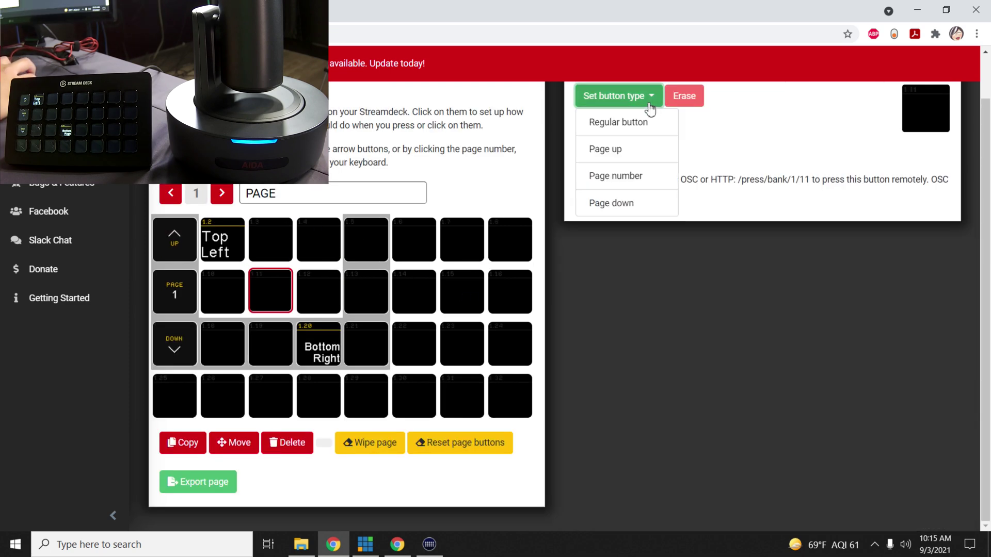
{"action": "left_click", "coordinate": [648, 127]}
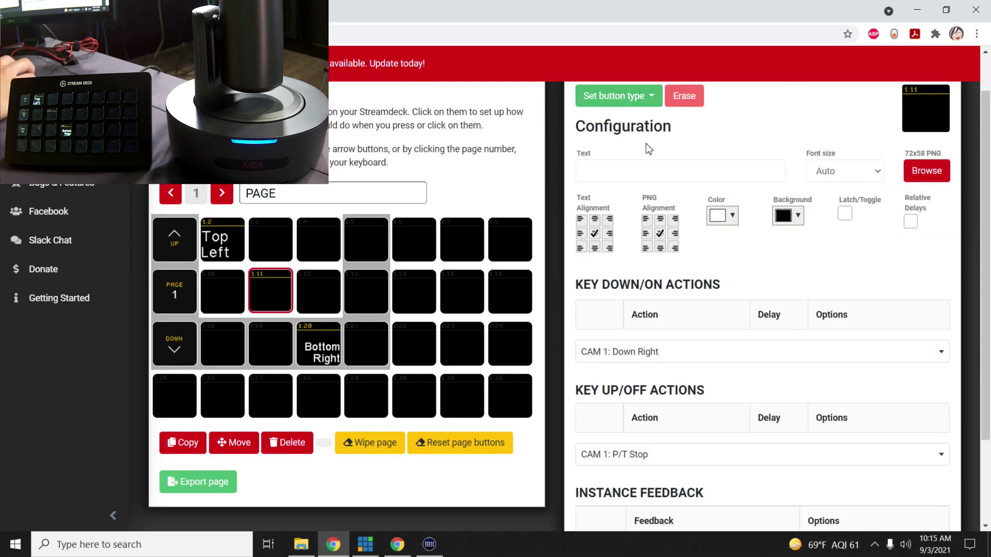
{"action": "left_click", "coordinate": [619, 172]}
{"action": "type", "text": "HOME"}
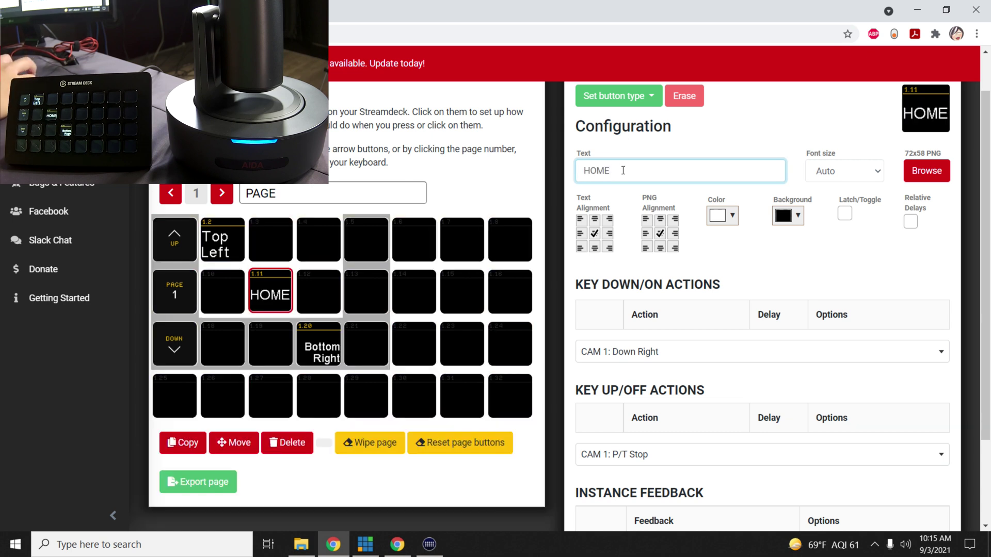
- Add "CAM 1: P/T Home" as the key down/on action of the HOME button
{"action": "left_click", "coordinate": [655, 360]}
{"action": "scroll", "coordinate": [666, 408], "scroll_direction": "down", "scroll_amount": 5}
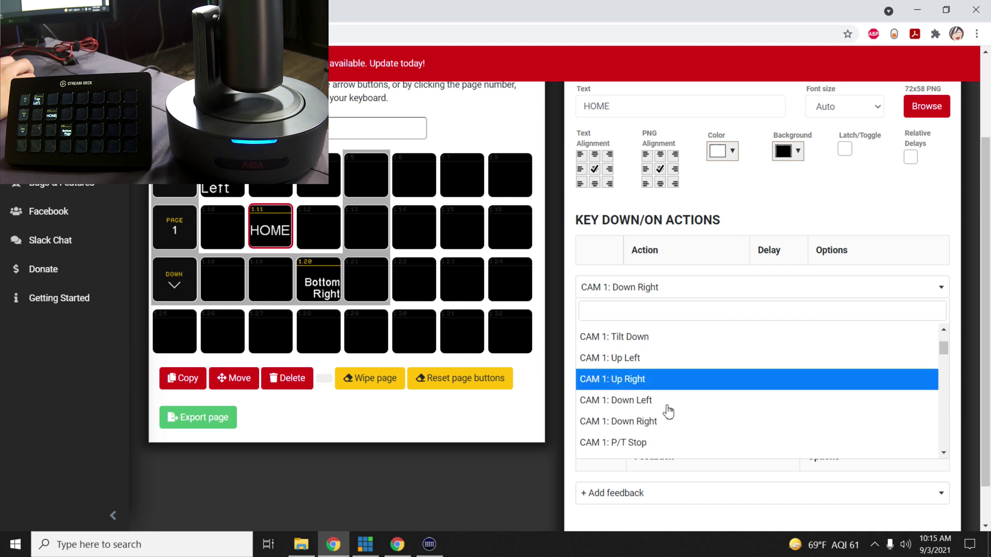
{"action": "left_click", "coordinate": [669, 416]}
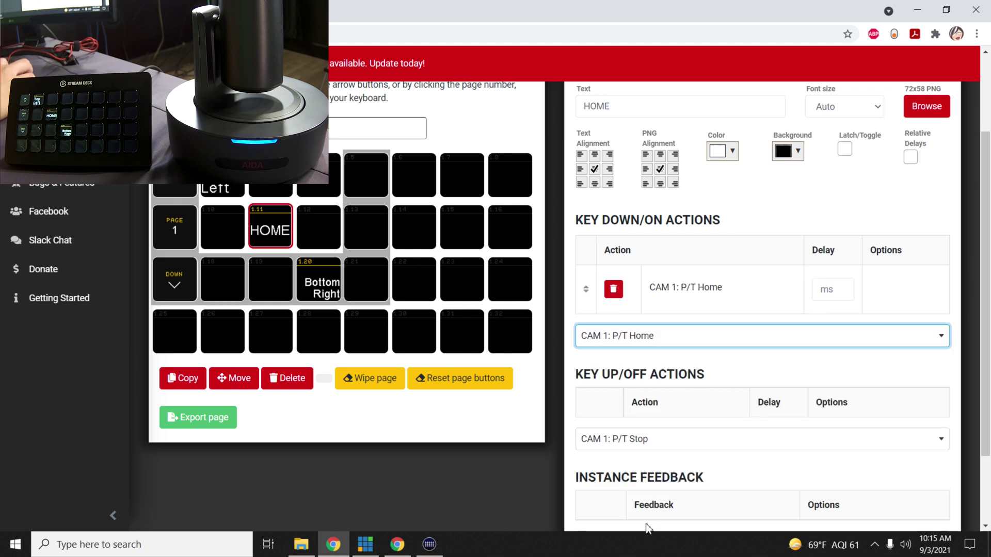
- Add "CAM 1: P/T Stop" as the key up/off action of the HOME button
{"action": "scroll", "coordinate": [666, 370], "scroll_direction": "down", "scroll_amount": 1}
{"action": "left_click", "coordinate": [623, 380]}
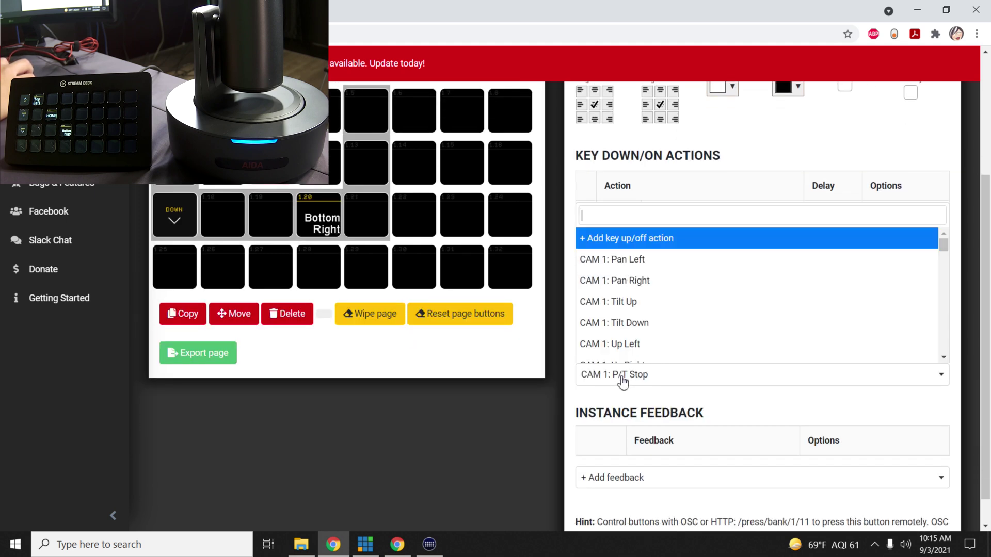
{"action": "scroll", "coordinate": [642, 321], "scroll_direction": "down", "scroll_amount": 1}
{"action": "scroll", "coordinate": [645, 320], "scroll_direction": "down", "scroll_amount": 1}
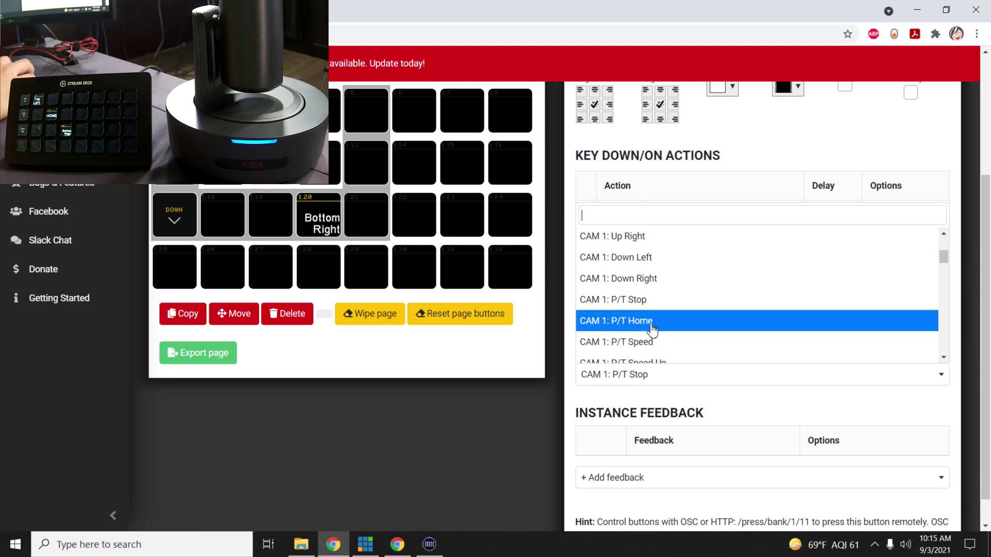
{"action": "left_click", "coordinate": [652, 309]}
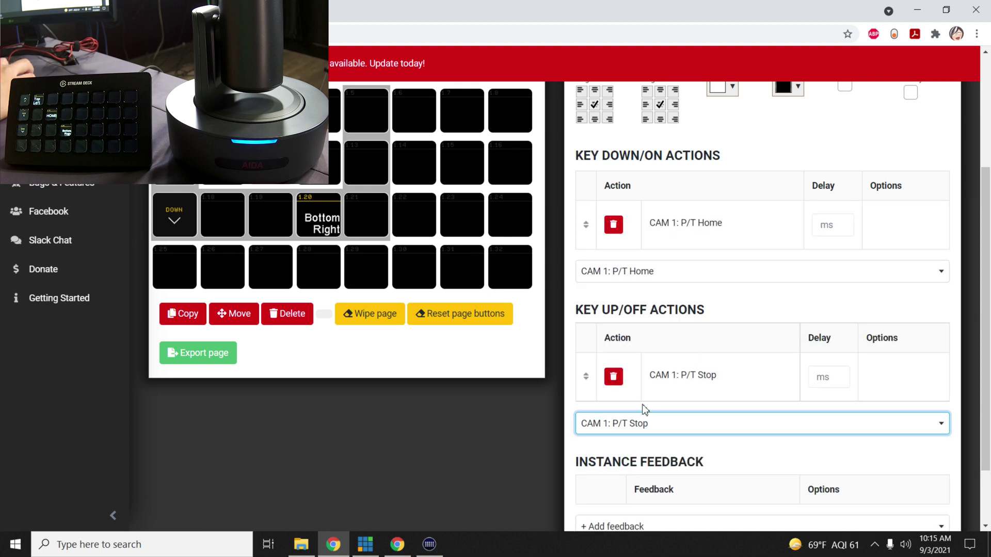
{"action": "left_click", "coordinate": [689, 451]}
- Set up button 1.5 in the first row as a regular button
{"action": "scroll", "coordinate": [450, 451], "scroll_direction": "up", "scroll_amount": 1}
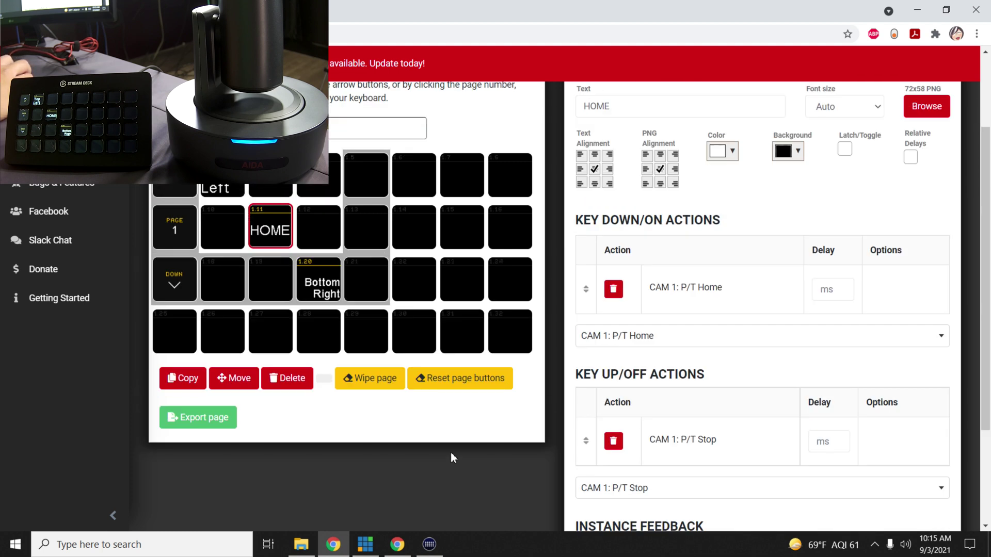
{"action": "scroll", "coordinate": [463, 350], "scroll_direction": "up", "scroll_amount": 2}
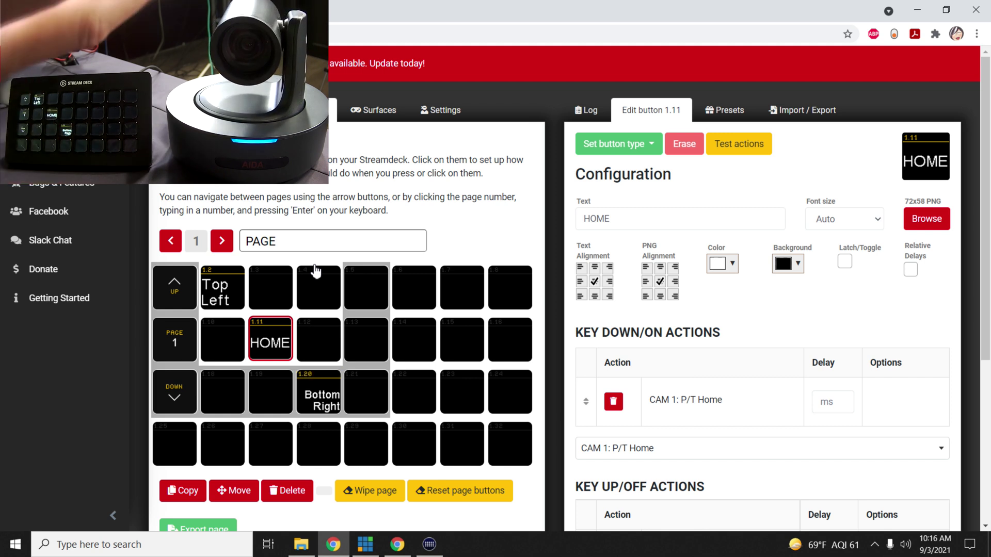
{"action": "left_click", "coordinate": [380, 301]}
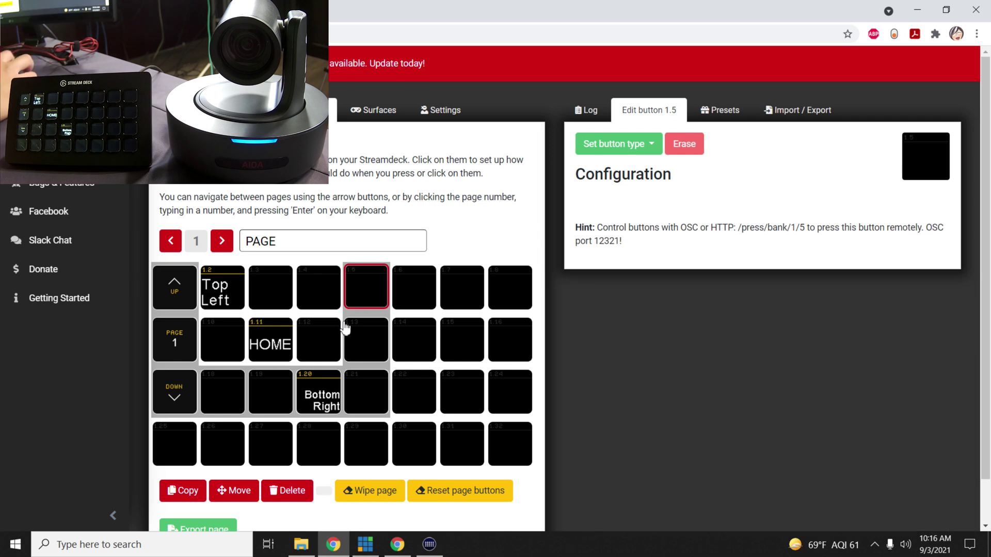
{"action": "left_click", "coordinate": [618, 157]}
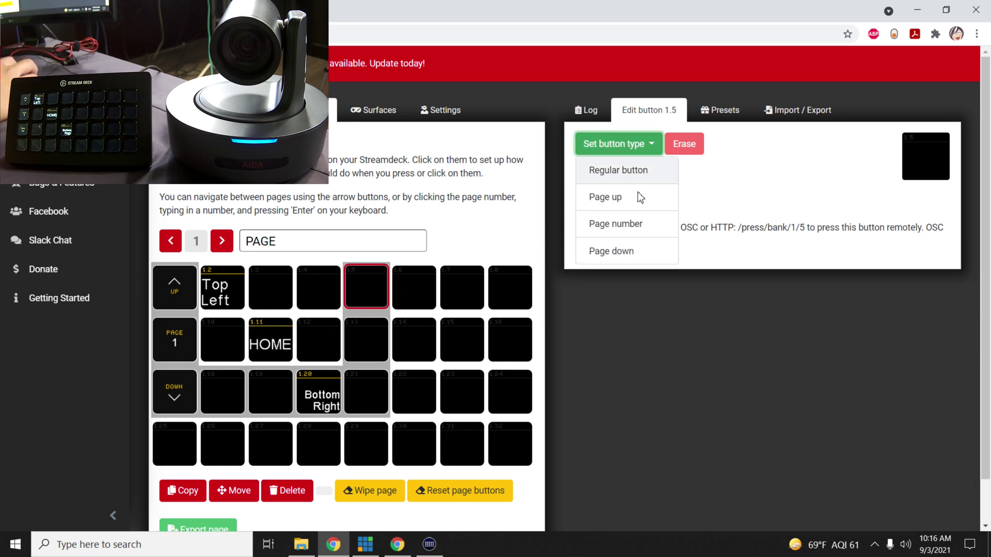
{"action": "left_click", "coordinate": [641, 176]}
- Examine the CAM 1 zoom, focus, exposure, shutter and preset commands available as key down actions for button 1.5
{"action": "scroll", "coordinate": [676, 351], "scroll_direction": "down", "scroll_amount": 1}
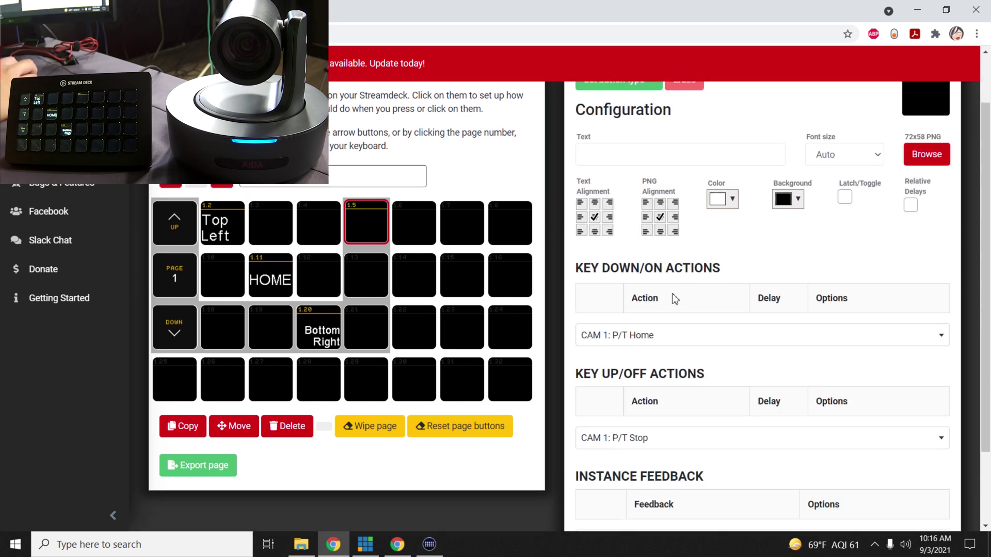
{"action": "left_click", "coordinate": [673, 338]}
{"action": "scroll", "coordinate": [692, 402], "scroll_direction": "down", "scroll_amount": 2}
{"action": "scroll", "coordinate": [693, 403], "scroll_direction": "down", "scroll_amount": 5}
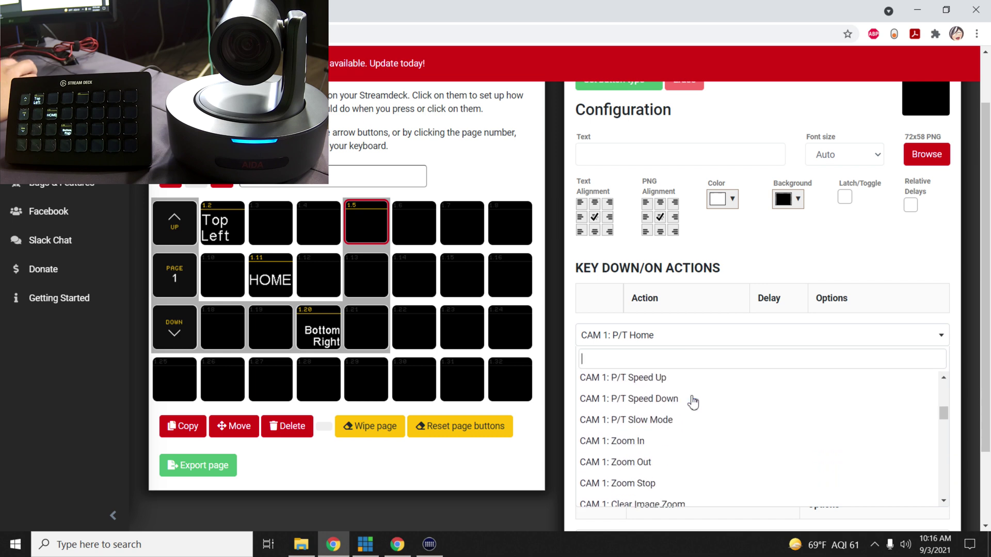
{"action": "scroll", "coordinate": [696, 406], "scroll_direction": "up", "scroll_amount": 2}
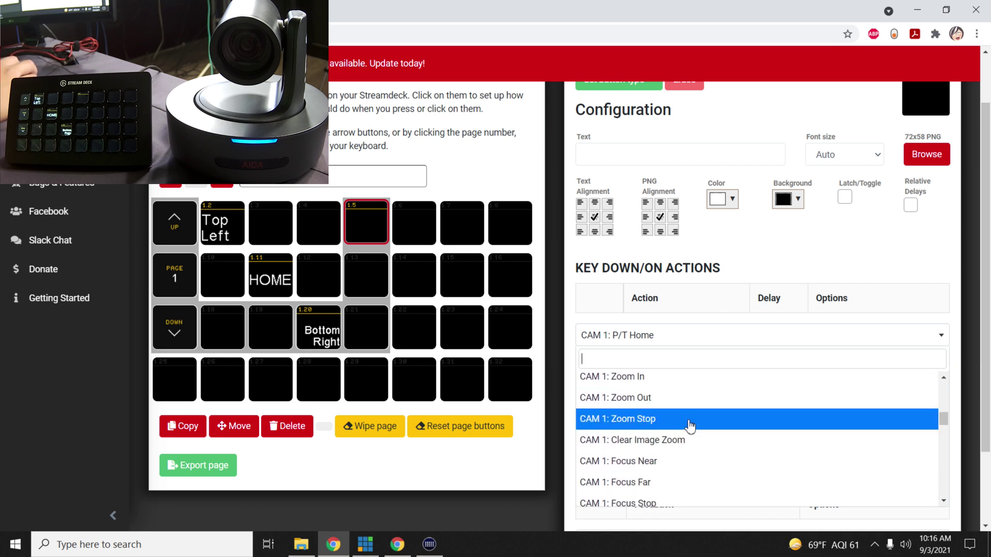
{"action": "scroll", "coordinate": [690, 427], "scroll_direction": "down", "scroll_amount": 3}
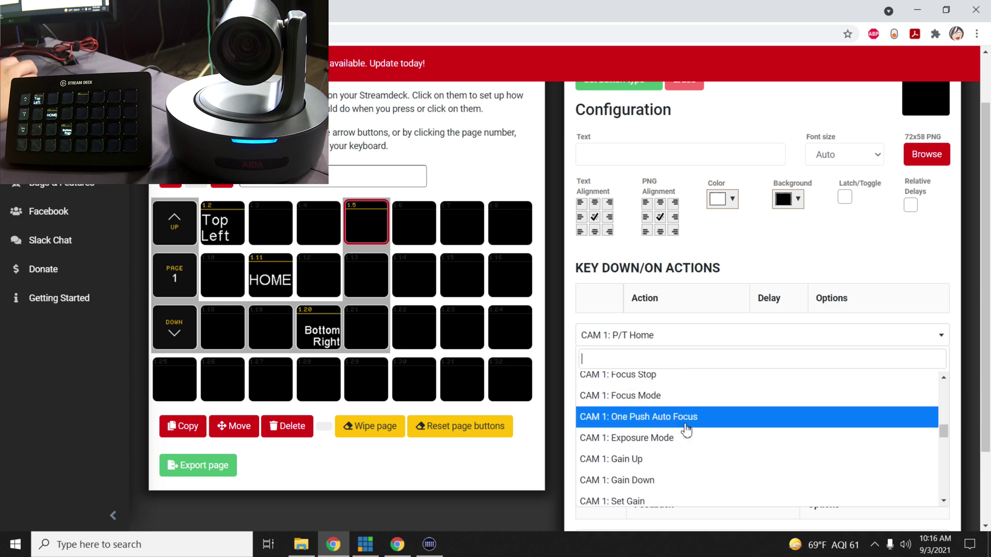
{"action": "scroll", "coordinate": [687, 430], "scroll_direction": "down", "scroll_amount": 3}
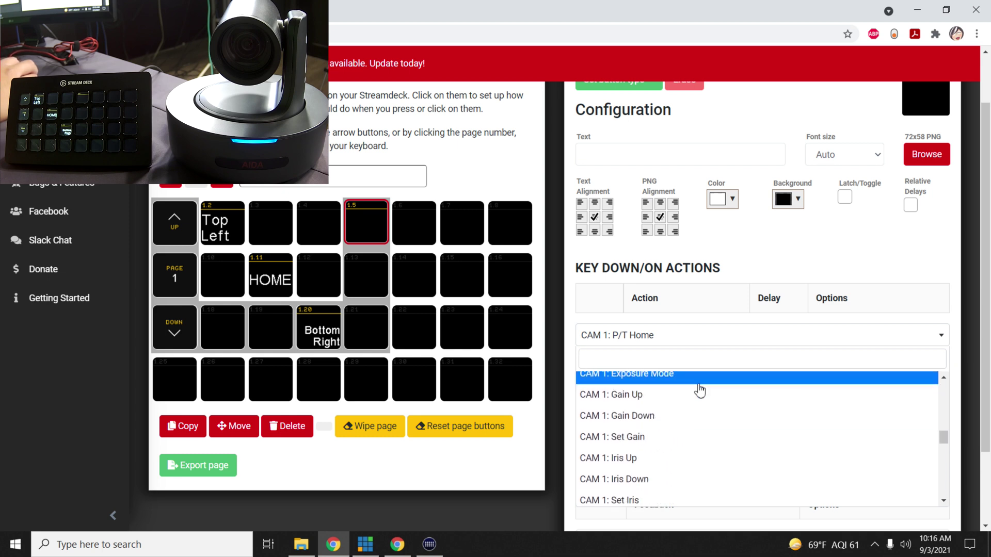
{"action": "scroll", "coordinate": [700, 393], "scroll_direction": "down", "scroll_amount": 3}
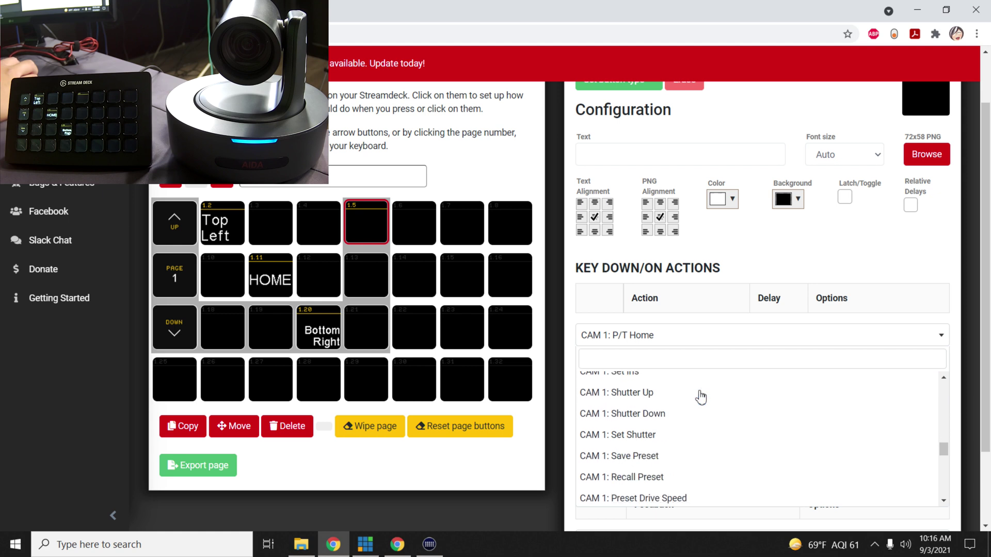
{"action": "scroll", "coordinate": [697, 413], "scroll_direction": "down", "scroll_amount": 3}
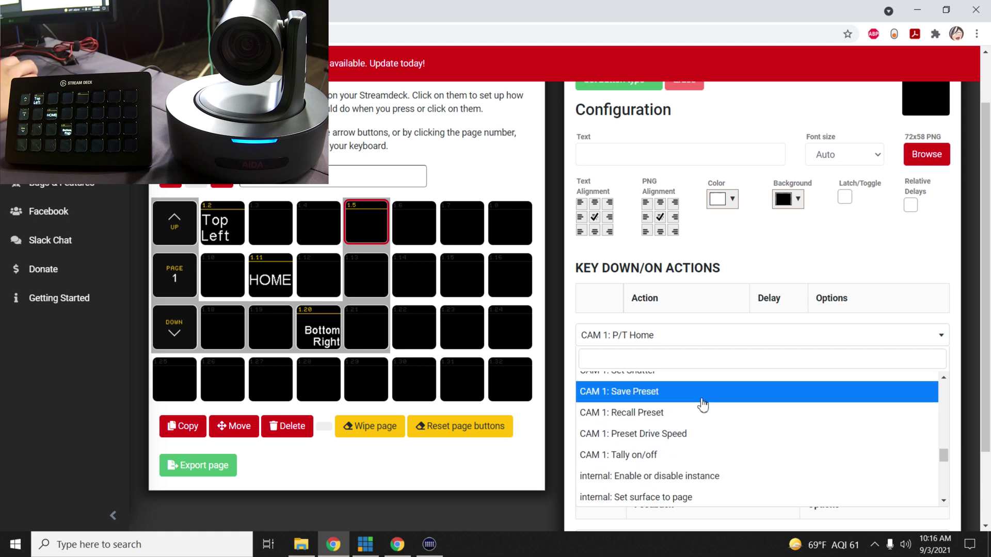
{"action": "scroll", "coordinate": [697, 460], "scroll_direction": "up", "scroll_amount": 3}
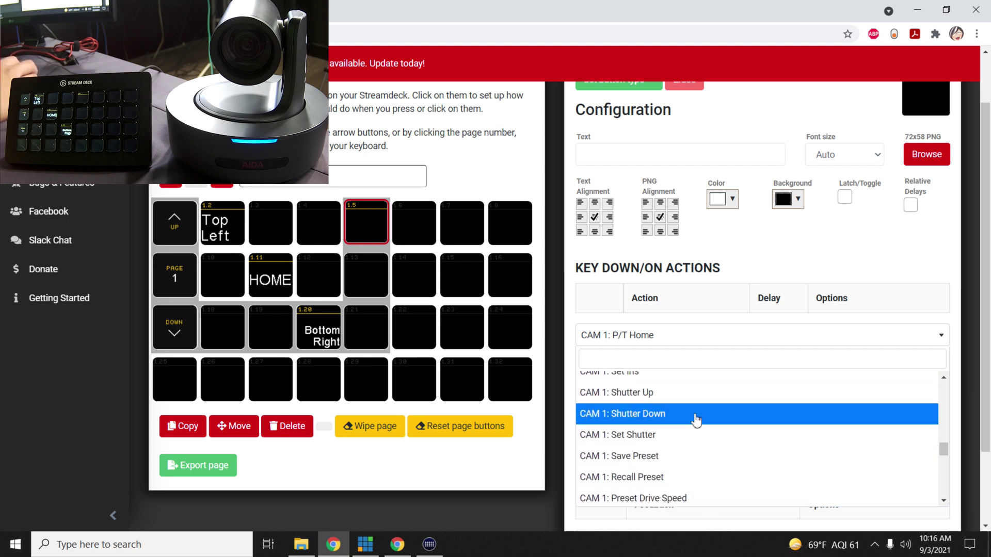
- Add "CAM 1: Save Preset" as the key down/on action of button 1.5 and label the button "Save Preset"
{"action": "left_click", "coordinate": [698, 465]}
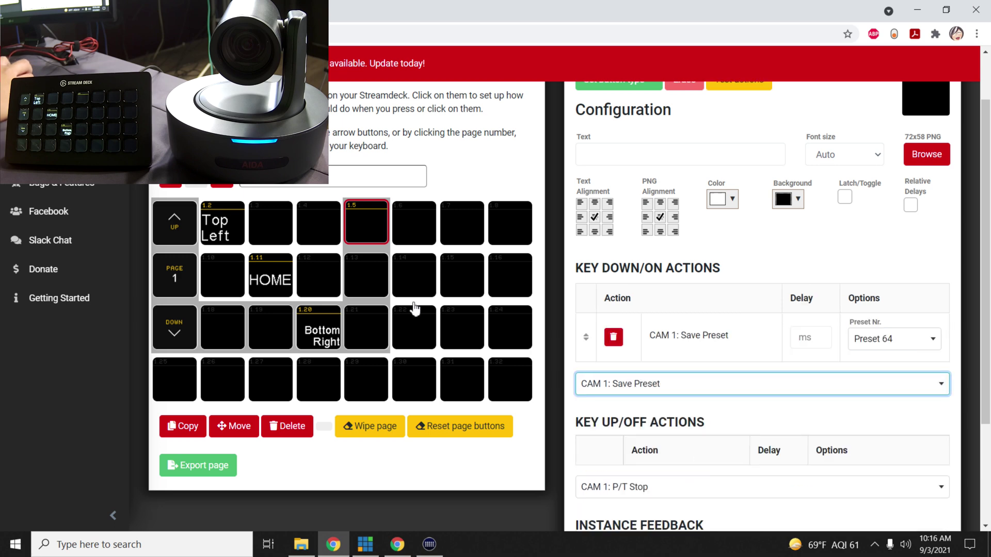
{"action": "scroll", "coordinate": [707, 402], "scroll_direction": "down", "scroll_amount": 1}
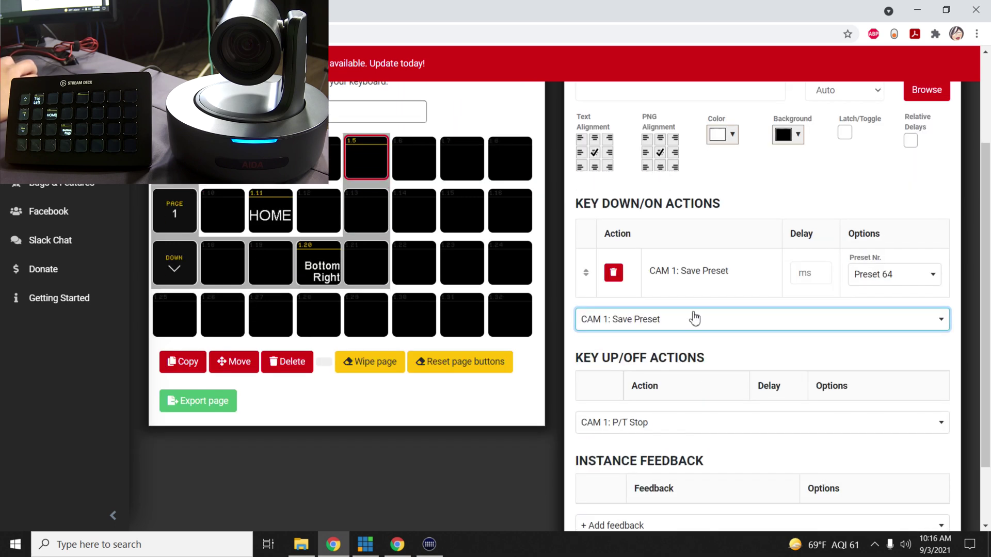
{"action": "scroll", "coordinate": [463, 159], "scroll_direction": "up", "scroll_amount": 2}
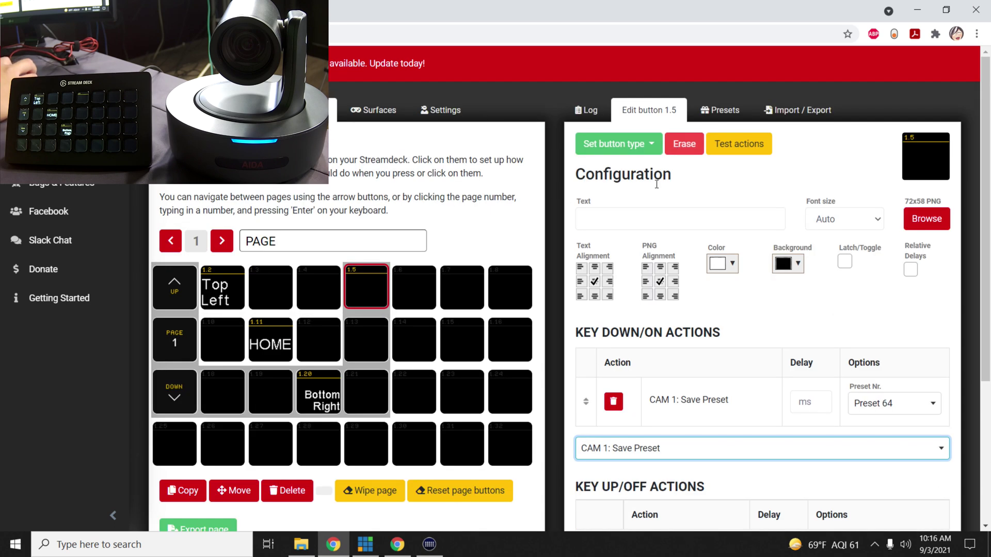
{"action": "left_click", "coordinate": [634, 225]}
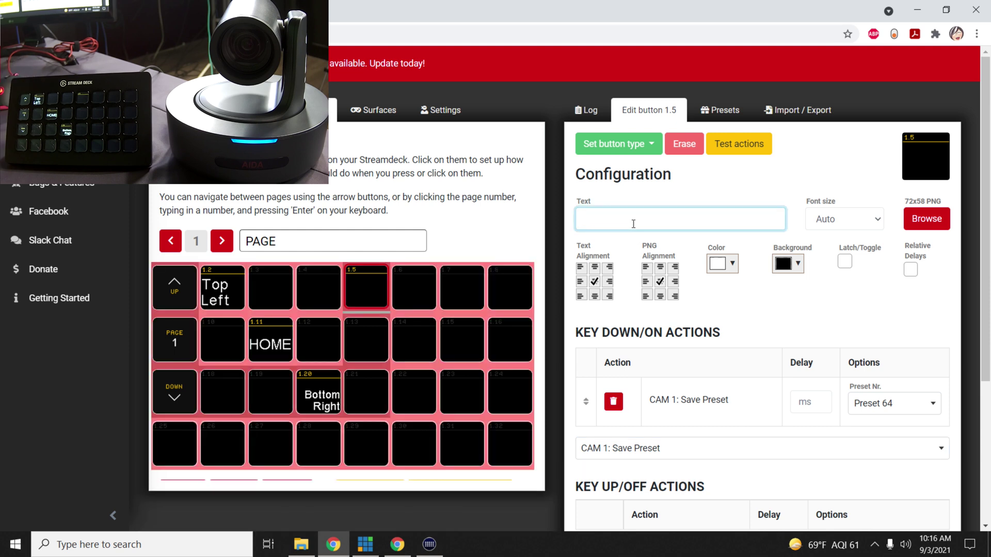
{"action": "type", "text": "Save Preset"}
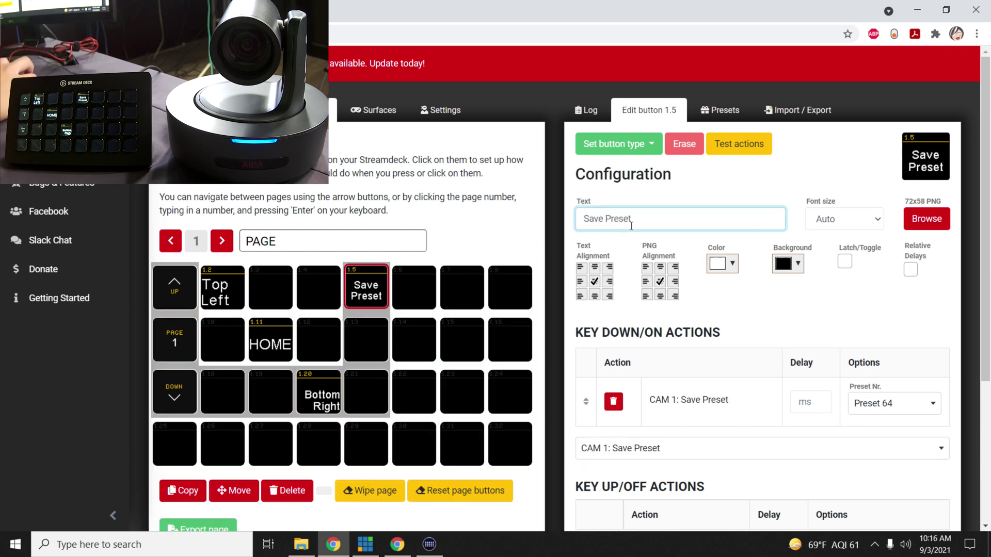
- Set up button 1.13, directly below Save Preset, as a regular button labelled "Preset 1"
{"action": "left_click", "coordinate": [362, 349]}
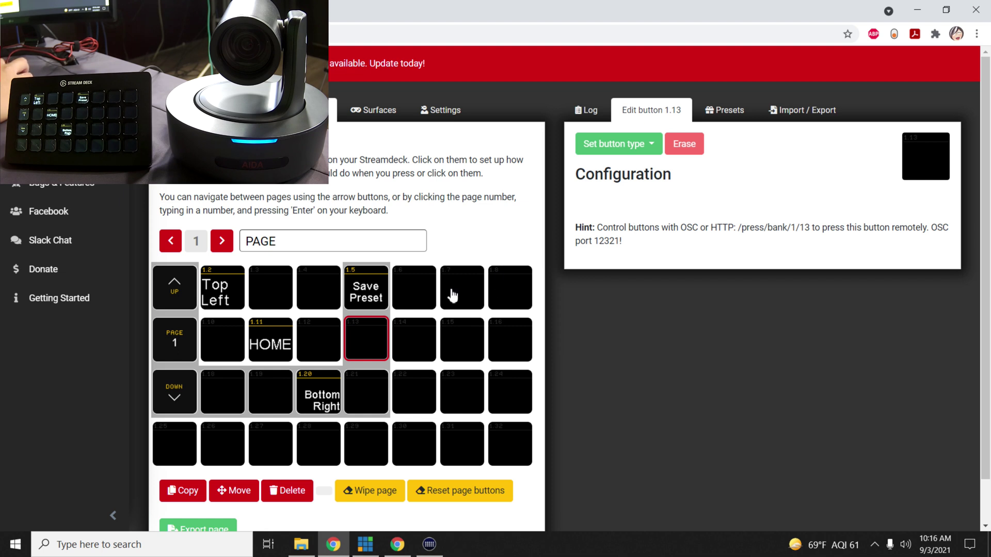
{"action": "left_click", "coordinate": [614, 144]}
{"action": "left_click", "coordinate": [619, 164]}
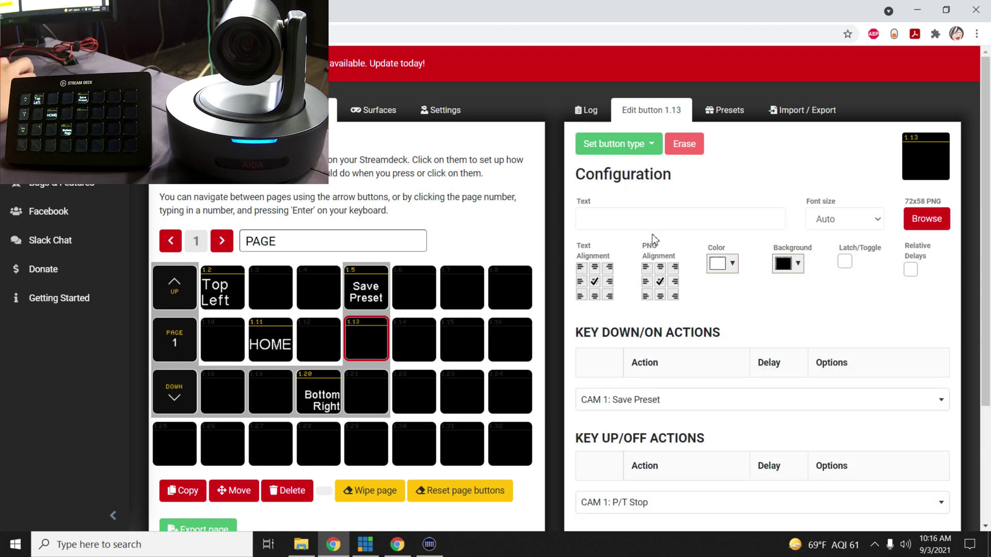
{"action": "left_click", "coordinate": [649, 222]}
{"action": "type", "text": "Preset 1"}
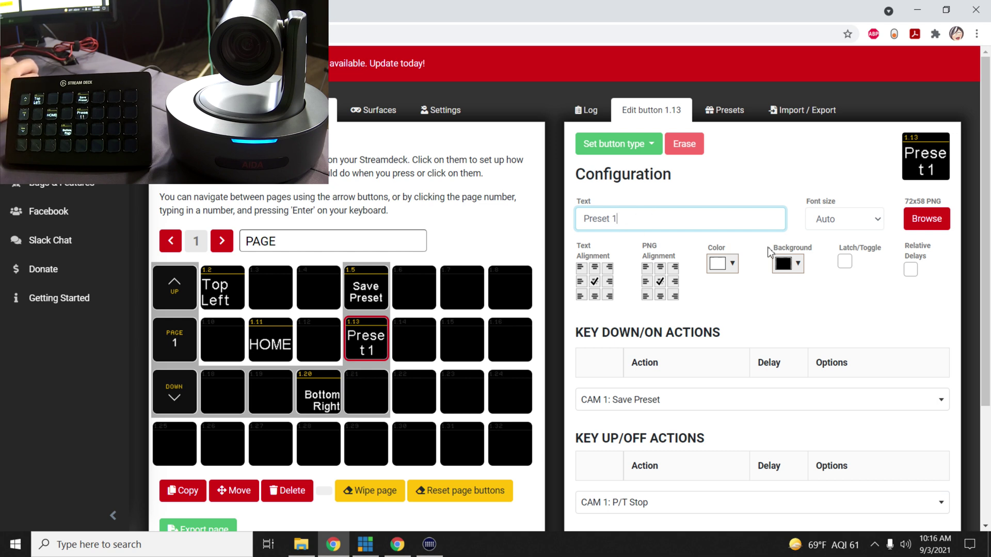
{"action": "left_click", "coordinate": [830, 226]}
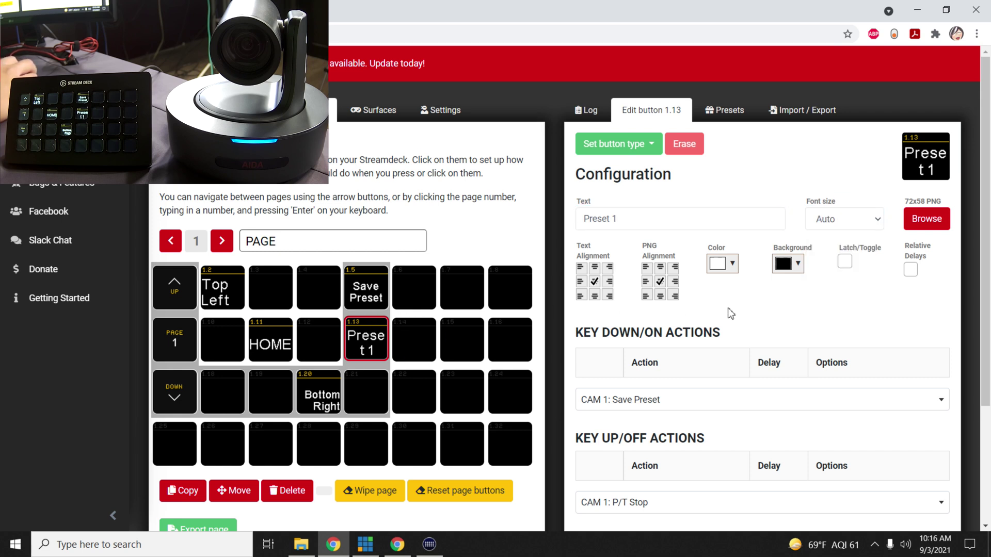
- Add "CAM 1: Recall Preset" as the key down/on action of the Preset 1 button
{"action": "scroll", "coordinate": [731, 314], "scroll_direction": "down", "scroll_amount": 1}
{"action": "left_click", "coordinate": [666, 334]}
{"action": "scroll", "coordinate": [671, 361], "scroll_direction": "down", "scroll_amount": 2}
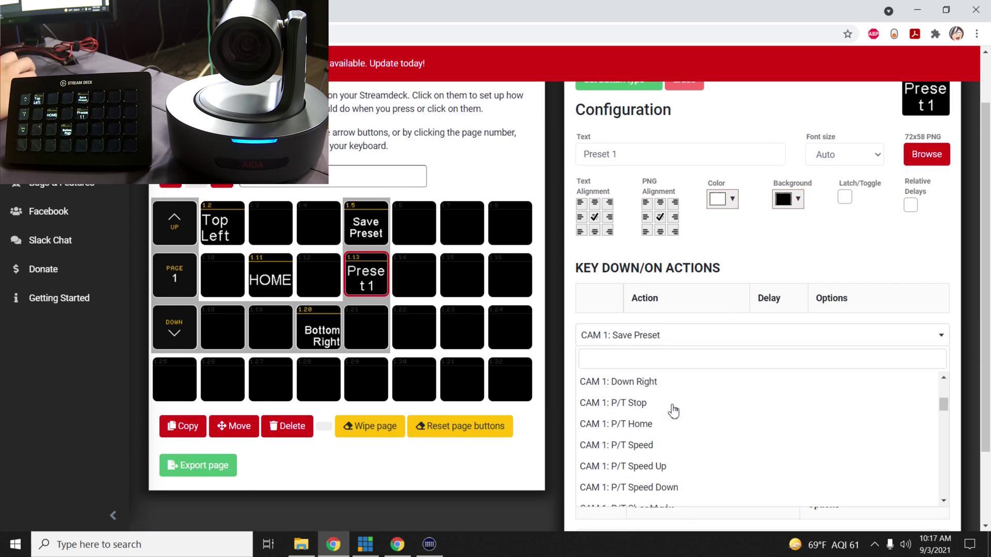
{"action": "scroll", "coordinate": [673, 412], "scroll_direction": "down", "scroll_amount": 8}
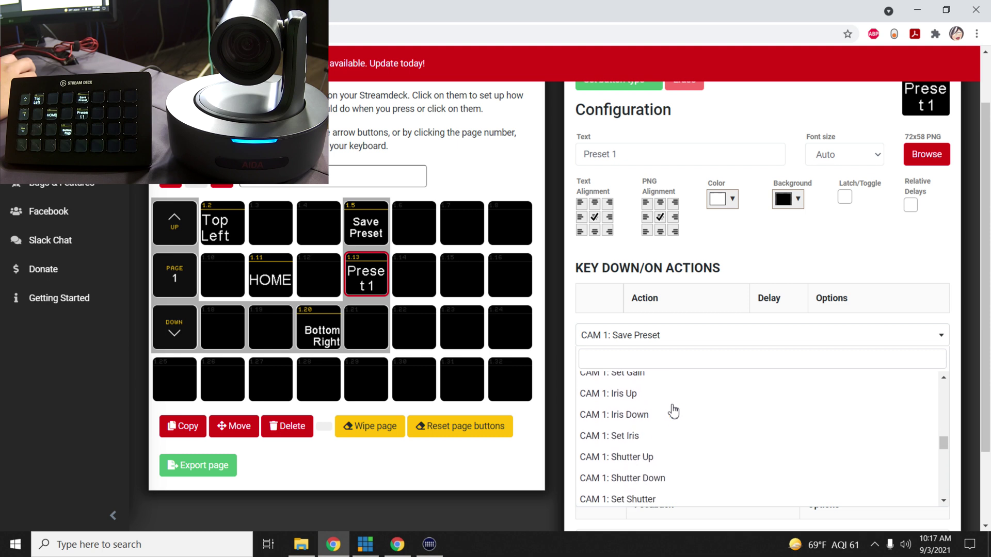
{"action": "scroll", "coordinate": [677, 412], "scroll_direction": "down", "scroll_amount": 2}
{"action": "scroll", "coordinate": [681, 412], "scroll_direction": "down", "scroll_amount": 3}
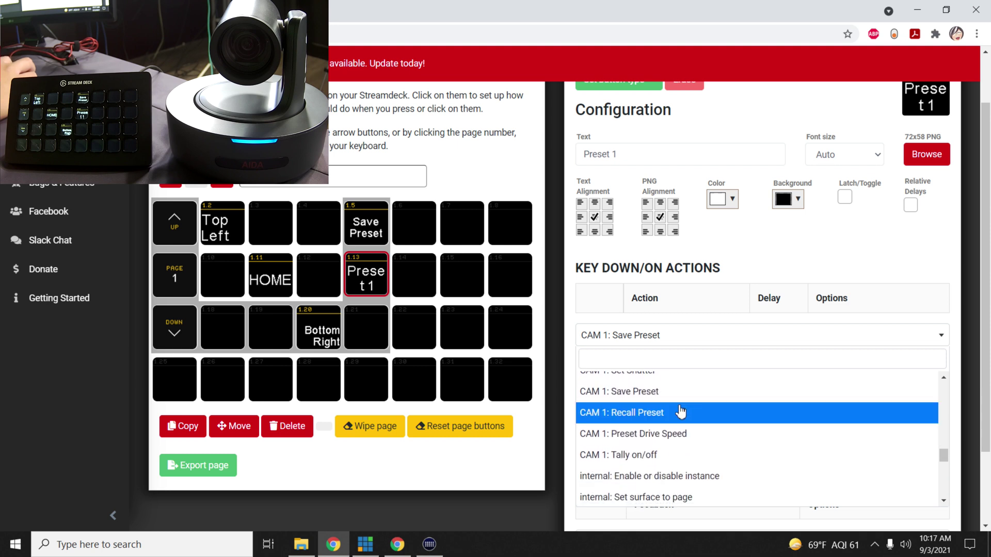
{"action": "left_click", "coordinate": [685, 412]}
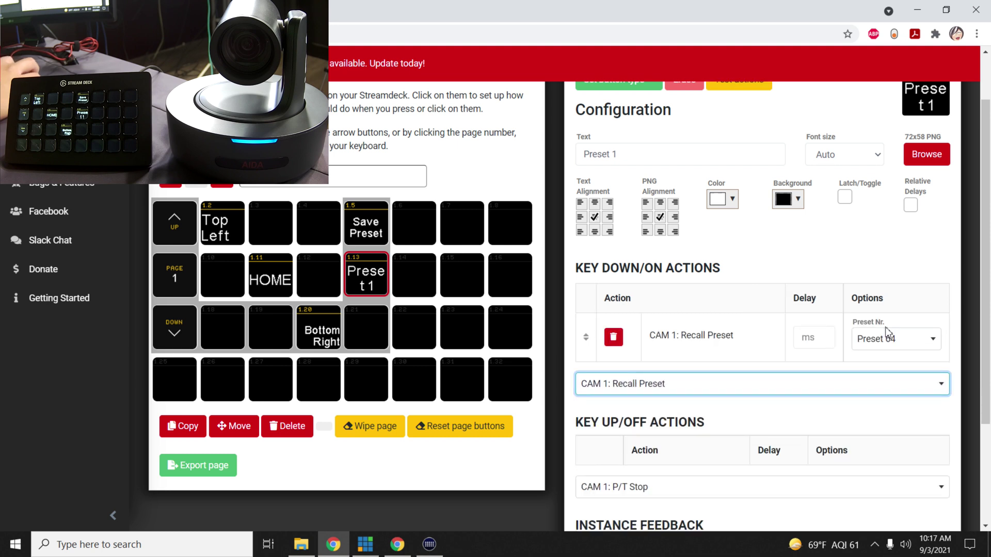
- Set the preset number of the Recall Preset action on button 1.13 to Preset 1
{"action": "left_click", "coordinate": [888, 350]}
{"action": "scroll", "coordinate": [898, 378], "scroll_direction": "down", "scroll_amount": 3}
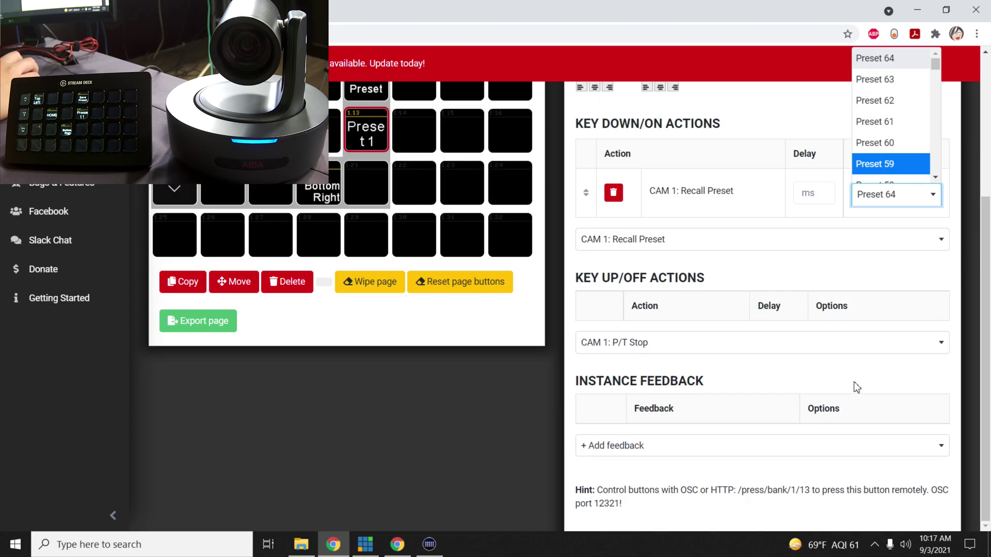
{"action": "scroll", "coordinate": [883, 341], "scroll_direction": "down", "scroll_amount": 20}
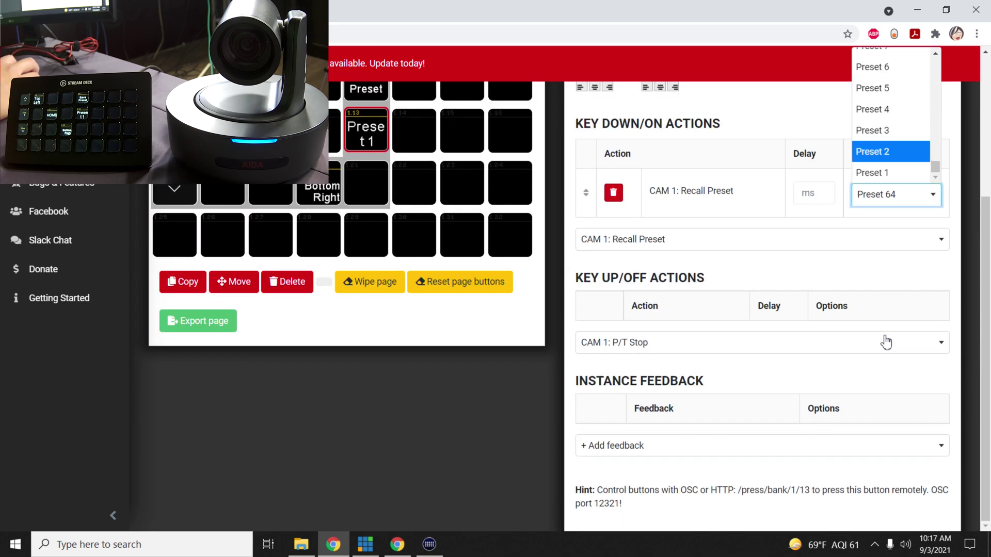
{"action": "left_click", "coordinate": [878, 173]}
{"action": "scroll", "coordinate": [870, 268], "scroll_direction": "up", "scroll_amount": 1}
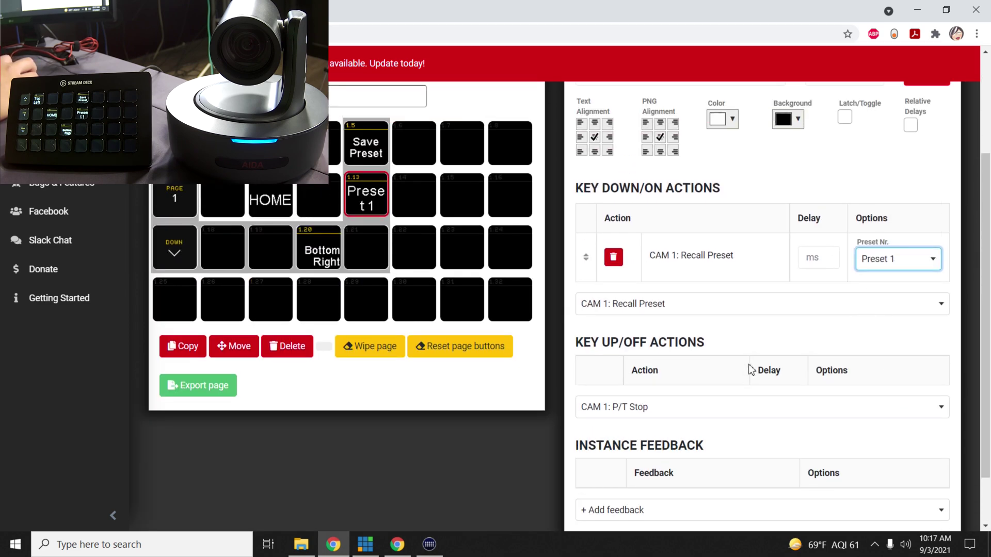
- Add "CAM 1: P/T Stop" as the key up/off action of the Preset 1 button
{"action": "left_click", "coordinate": [761, 324]}
{"action": "left_click", "coordinate": [690, 413]}
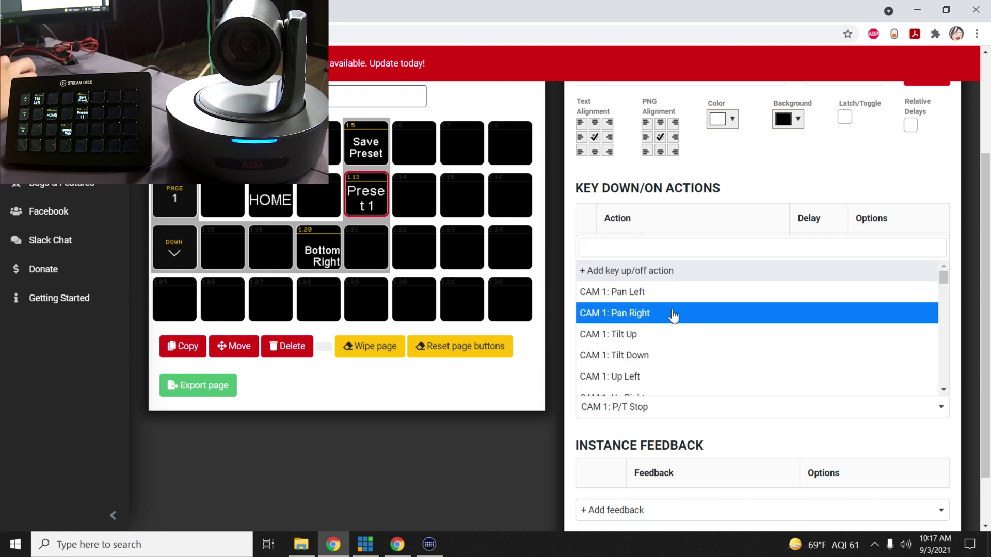
{"action": "scroll", "coordinate": [671, 310], "scroll_direction": "down", "scroll_amount": 3}
{"action": "left_click", "coordinate": [648, 330]}
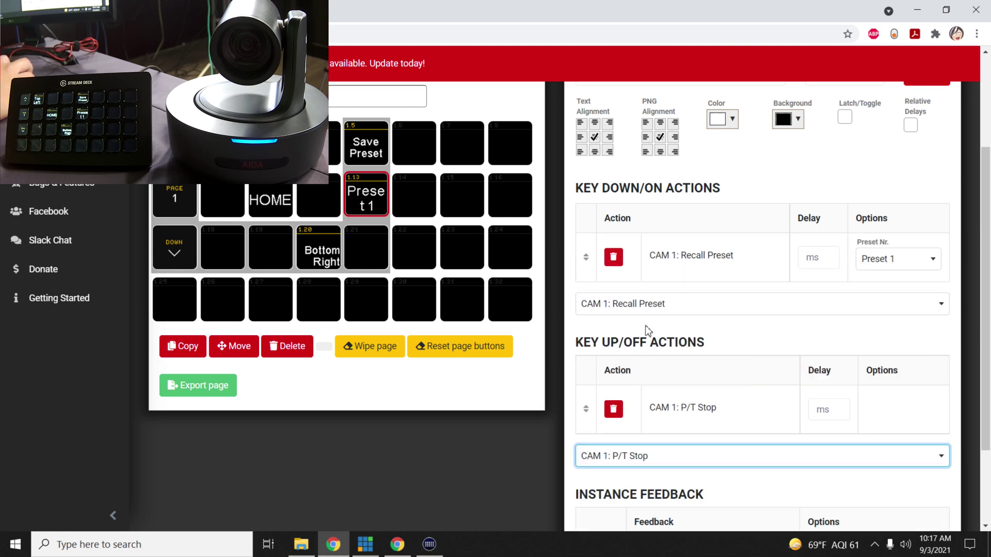
- Set the Save Preset button's preset number to Preset 1 and compare its actions with those of the Preset 1 button
{"action": "left_click", "coordinate": [381, 162]}
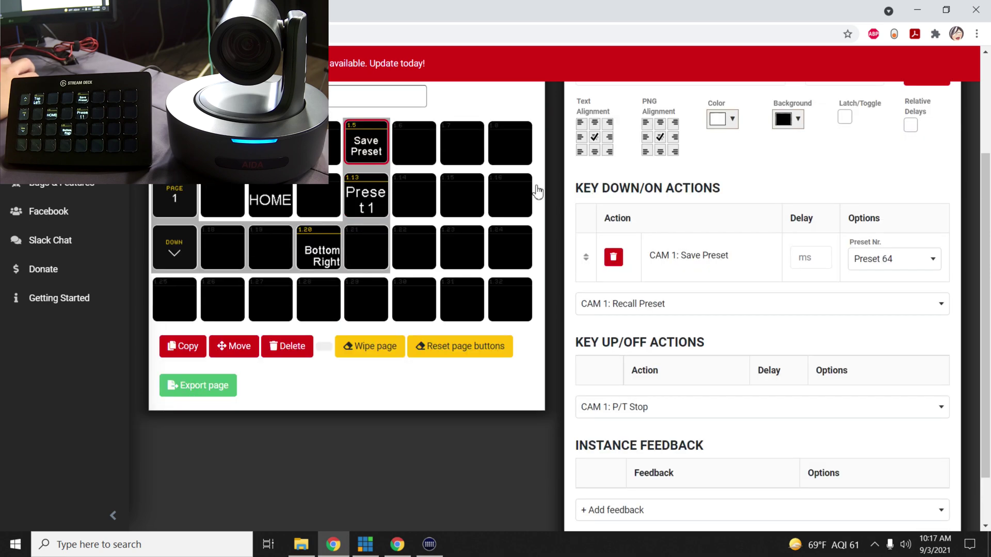
{"action": "left_click", "coordinate": [878, 259]}
{"action": "scroll", "coordinate": [884, 302], "scroll_direction": "down", "scroll_amount": 10}
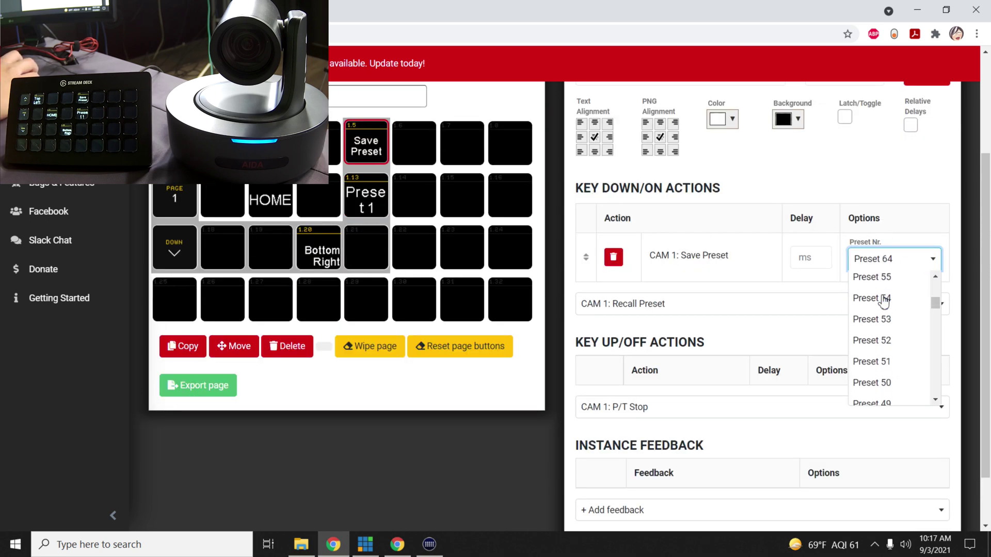
{"action": "scroll", "coordinate": [884, 302], "scroll_direction": "down", "scroll_amount": 9}
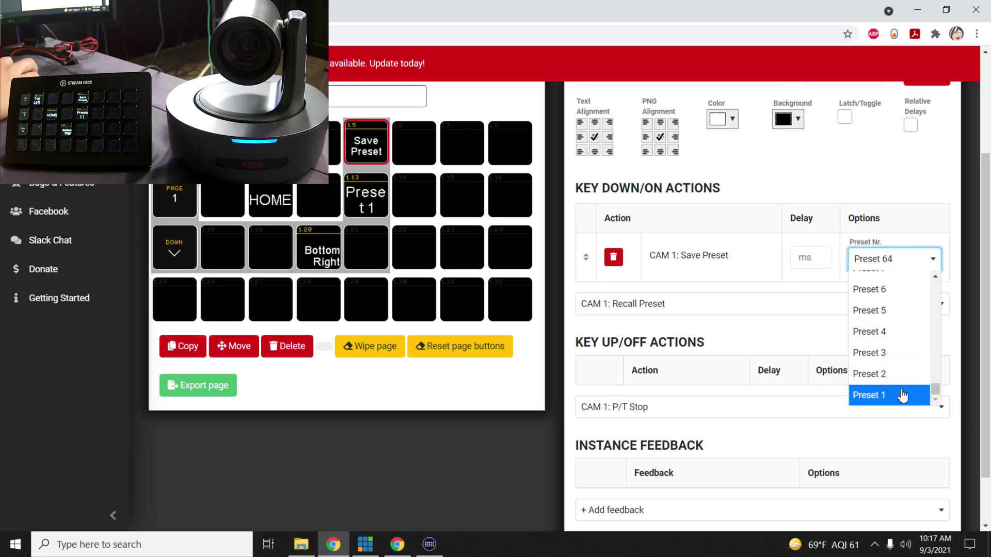
{"action": "left_click", "coordinate": [901, 397]}
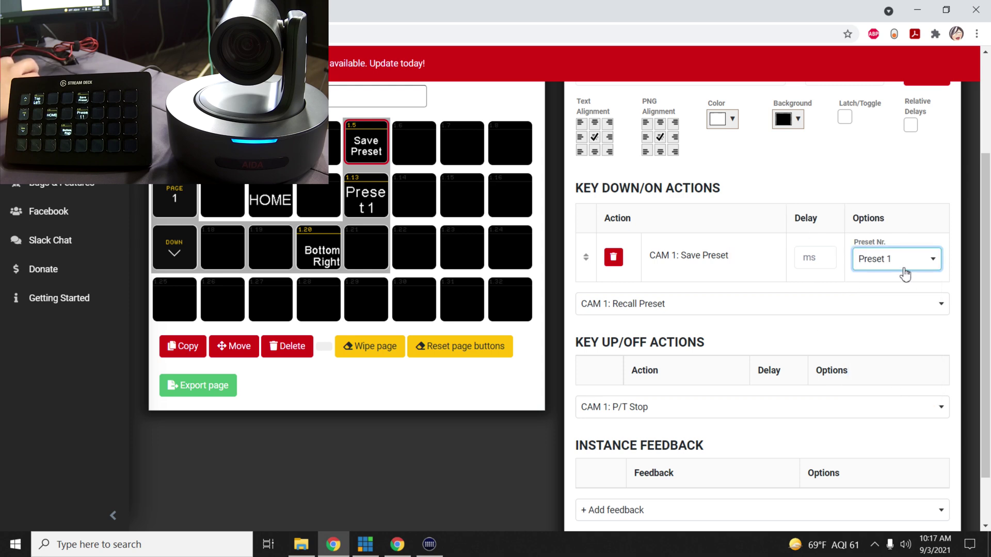
{"action": "left_click", "coordinate": [379, 204]}
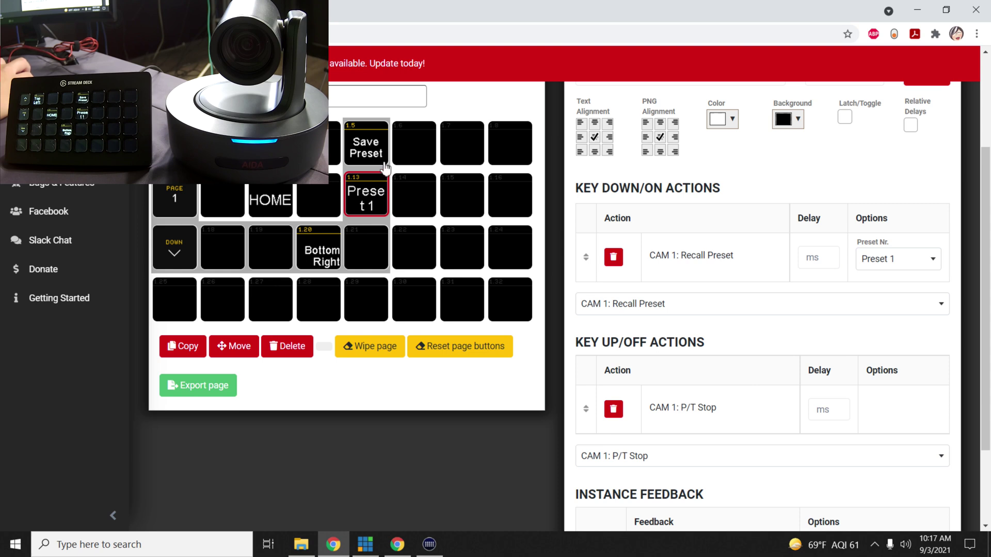
{"action": "left_click", "coordinate": [382, 164]}
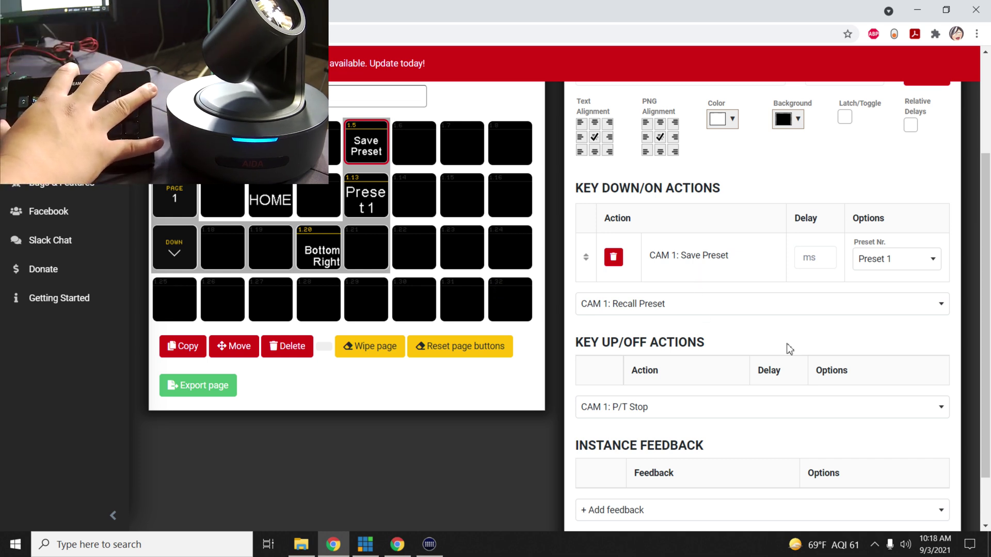
- Examine the CAM 1 focus, exposure, gain, zoom and pan/tilt speed commands available as further key down actions for the Save Preset button
{"action": "left_click", "coordinate": [726, 305]}
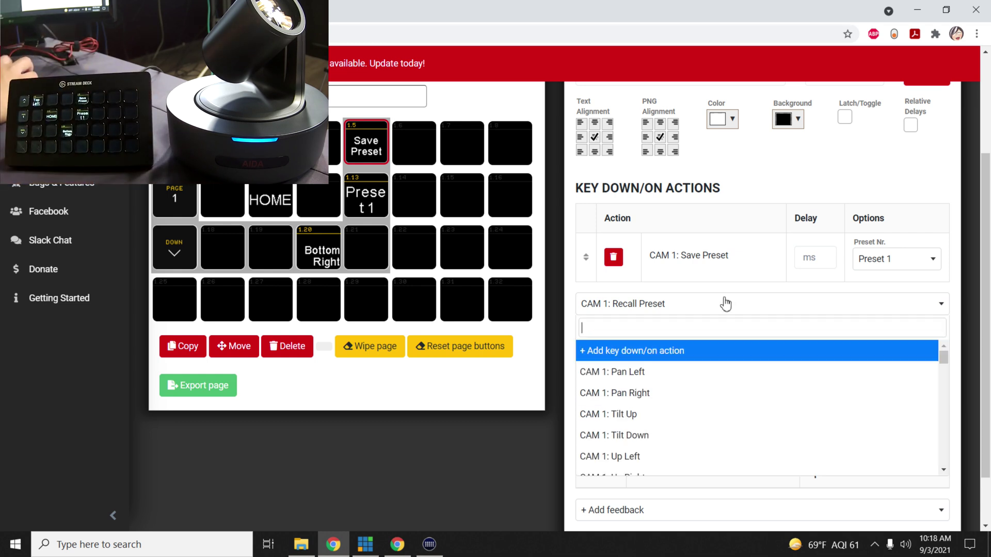
{"action": "scroll", "coordinate": [730, 411], "scroll_direction": "down", "scroll_amount": 5}
{"action": "scroll", "coordinate": [733, 410], "scroll_direction": "down", "scroll_amount": 15}
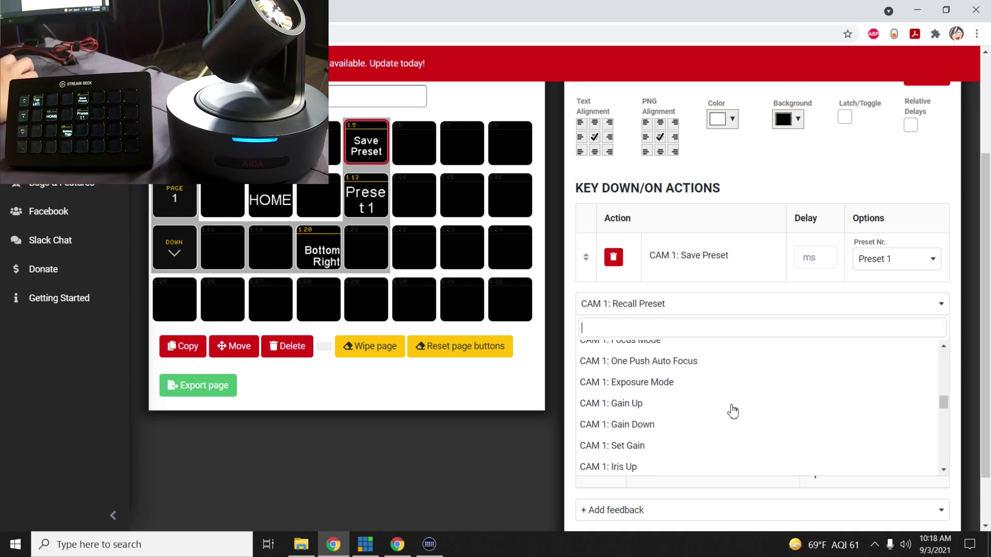
{"action": "scroll", "coordinate": [736, 404], "scroll_direction": "up", "scroll_amount": 12}
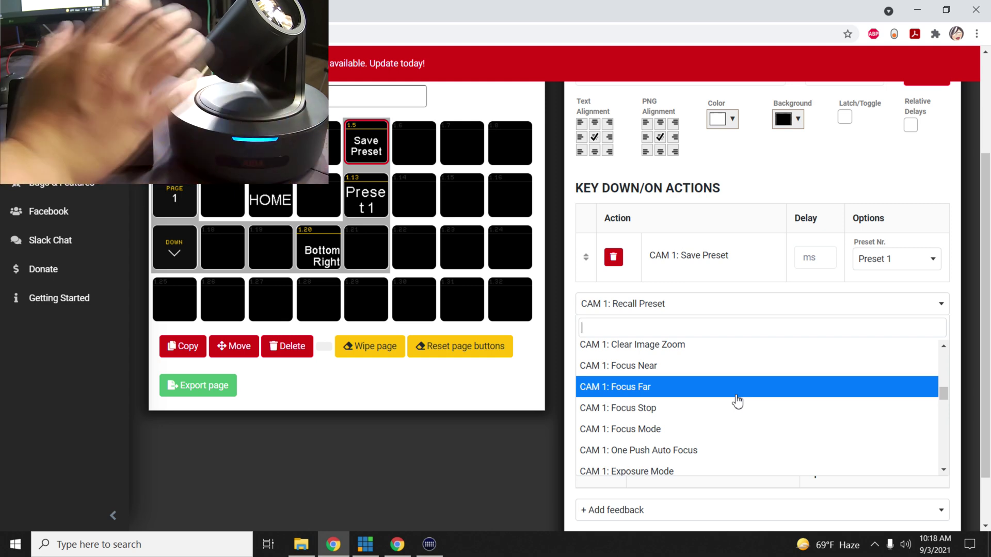
{"action": "scroll", "coordinate": [737, 402], "scroll_direction": "up", "scroll_amount": 3}
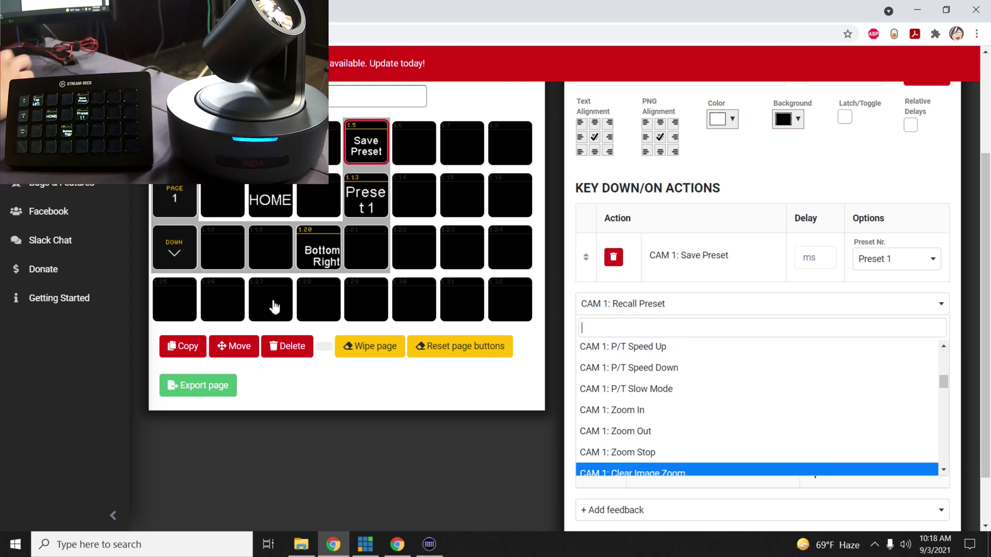
{"action": "scroll", "coordinate": [275, 306], "scroll_direction": "up", "scroll_amount": 2}
{"action": "scroll", "coordinate": [292, 282], "scroll_direction": "up", "scroll_amount": 1}
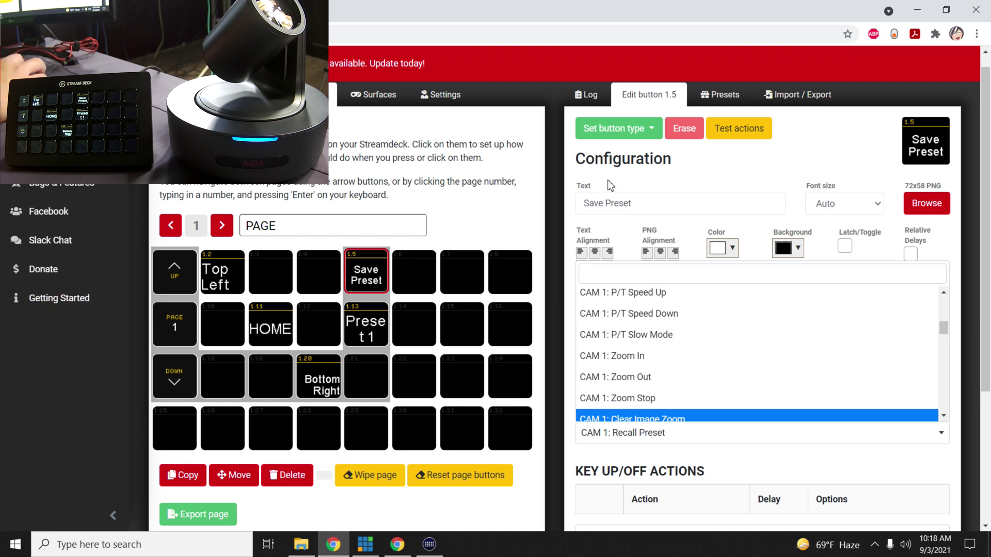
- View the configuration import, export and reset options, and switch to the vMix window
{"action": "left_click", "coordinate": [800, 95]}
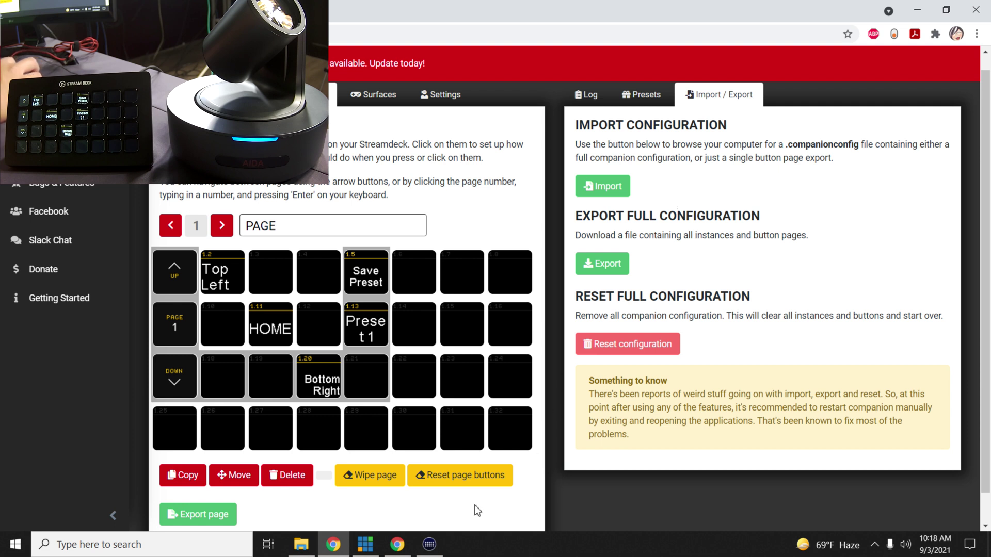
{"action": "mouse_move", "coordinate": [417, 554]}
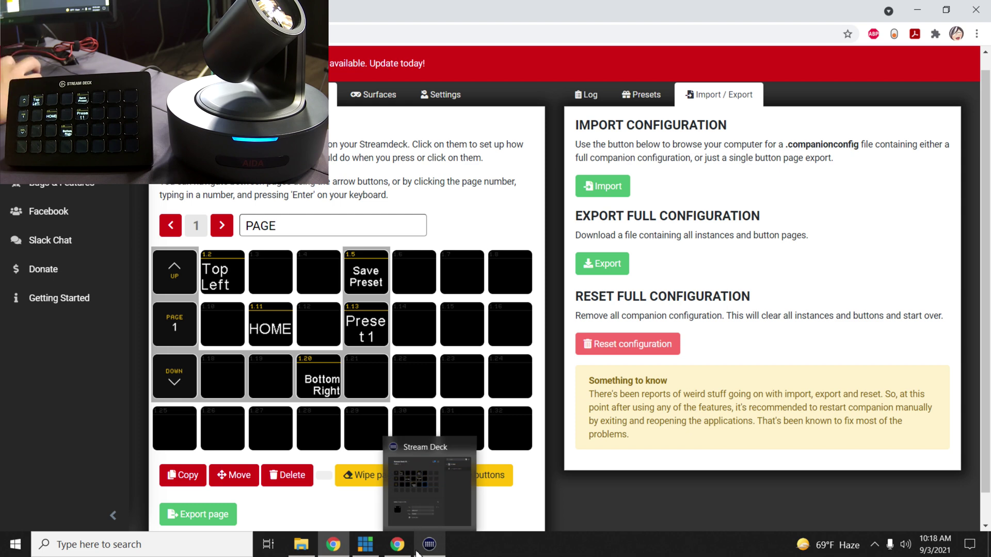
{"action": "mouse_move", "coordinate": [367, 555]}
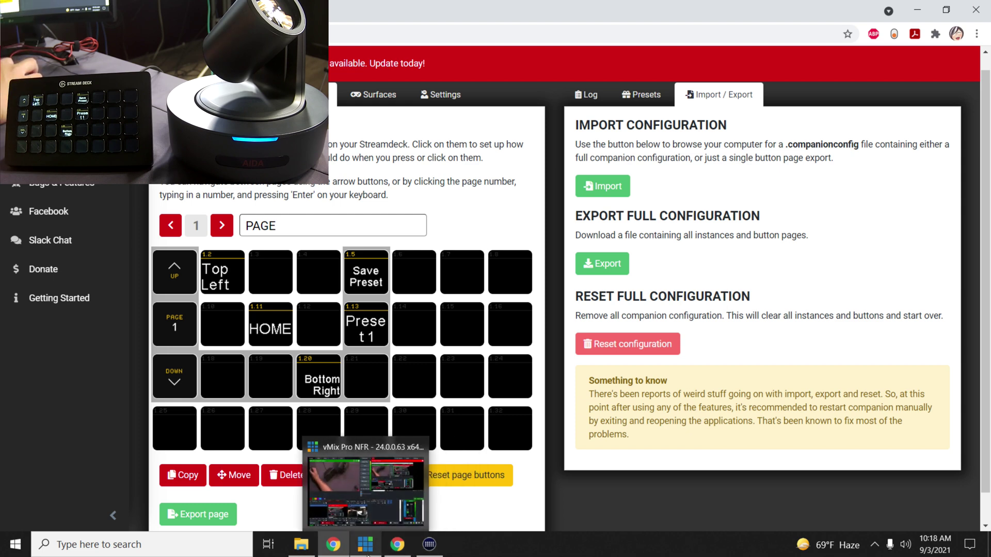
{"action": "left_click", "coordinate": [366, 490]}
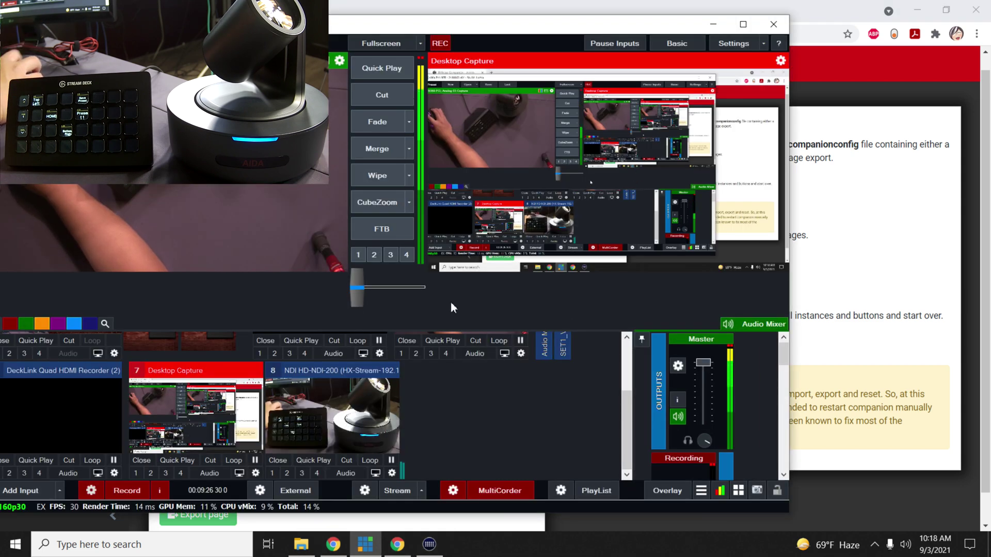